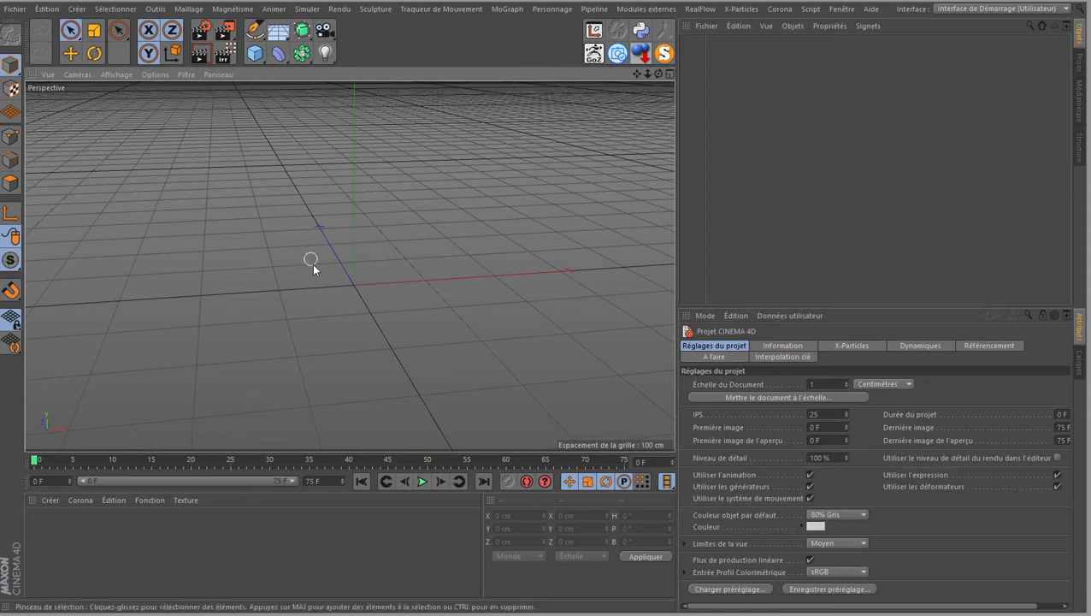
Step: Add a cube primitive and convert it to an editable polygon object
{"action": "left_click", "coordinate": [253, 54]}
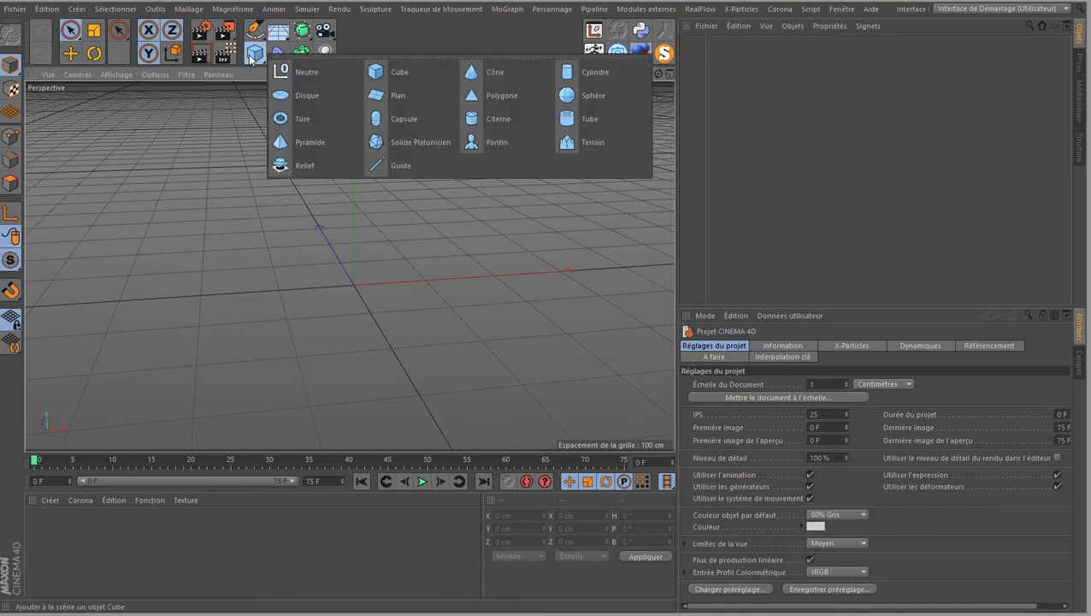
{"action": "left_click", "coordinate": [401, 79]}
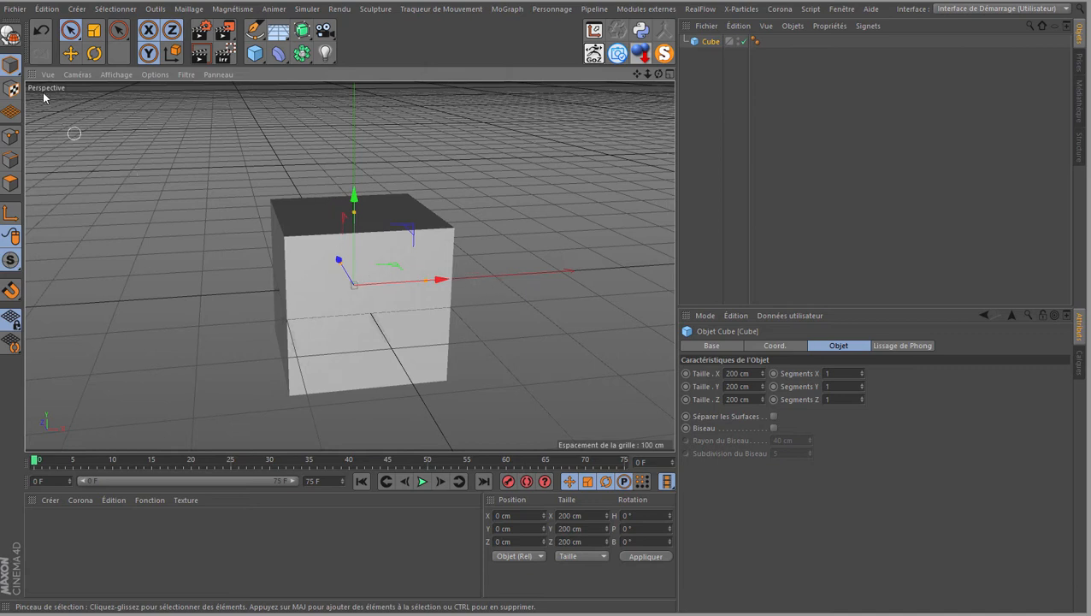
{"action": "left_click", "coordinate": [10, 36]}
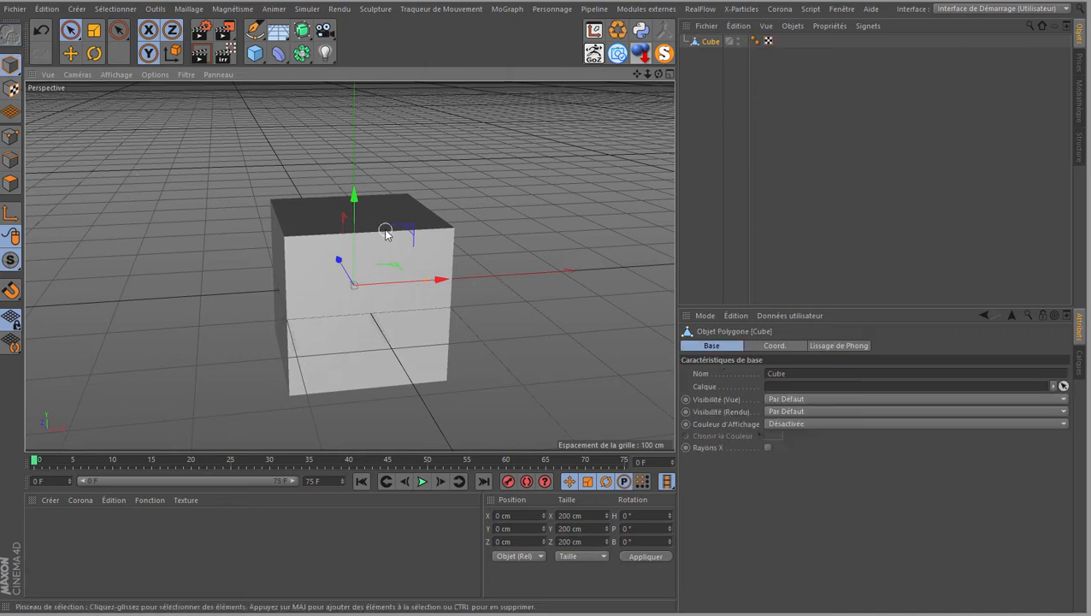
Step: Cut four evenly spaced vertical loops across the width of the cube's front face
{"action": "key", "text": "k"}
{"action": "key", "text": "l"}
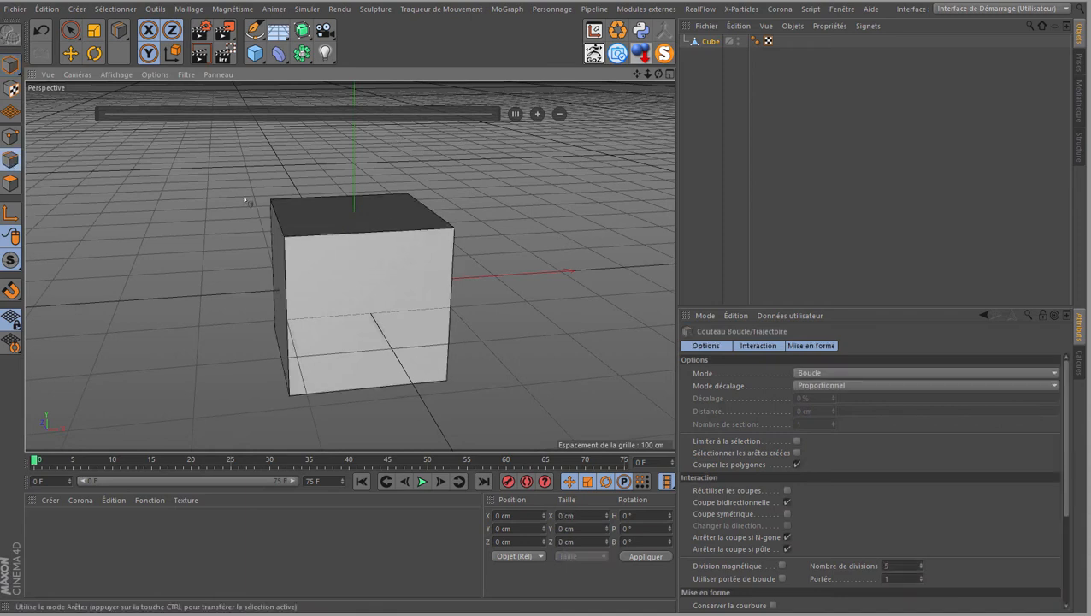
{"action": "left_click", "coordinate": [377, 233]}
{"action": "left_click", "coordinate": [537, 114]}
{"action": "left_click", "coordinate": [537, 113]}
{"action": "left_click", "coordinate": [537, 113]}
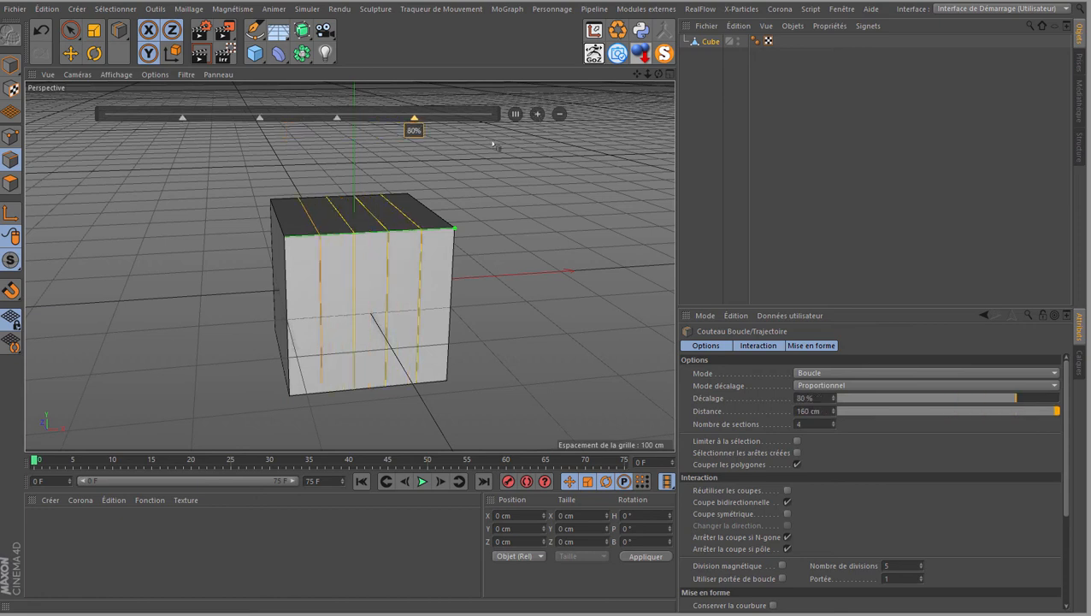
Step: Cut four evenly spaced horizontal loops around the cube to form a five-by-five grid on the front
{"action": "left_click", "coordinate": [316, 276]}
{"action": "left_click", "coordinate": [537, 113]}
{"action": "left_click", "coordinate": [537, 113]}
{"action": "left_click", "coordinate": [537, 114]}
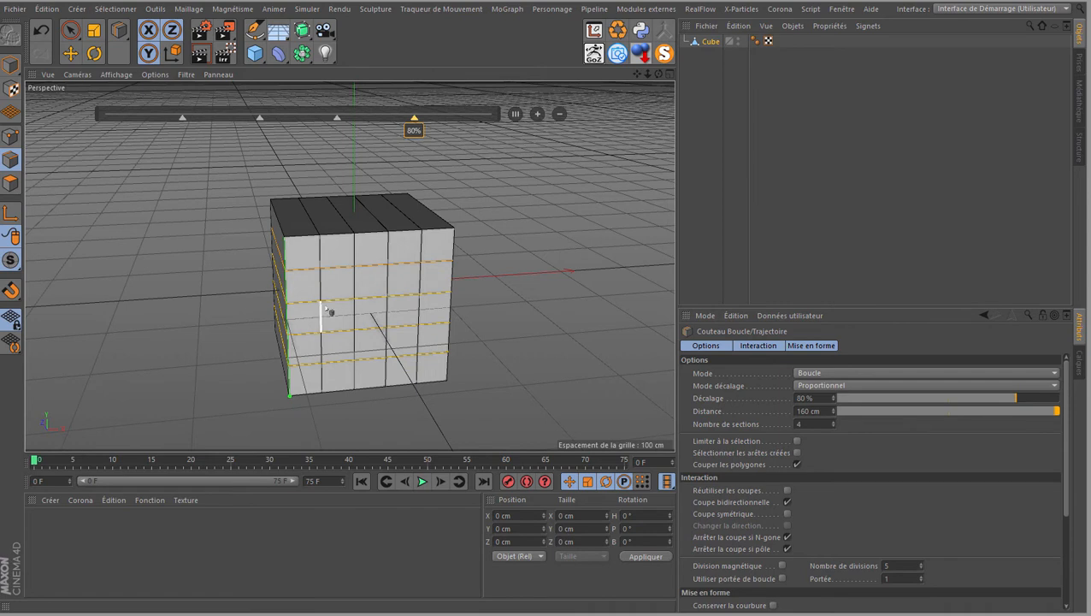
{"action": "scroll", "coordinate": [330, 312], "scroll_direction": "up", "scroll_amount": 3}
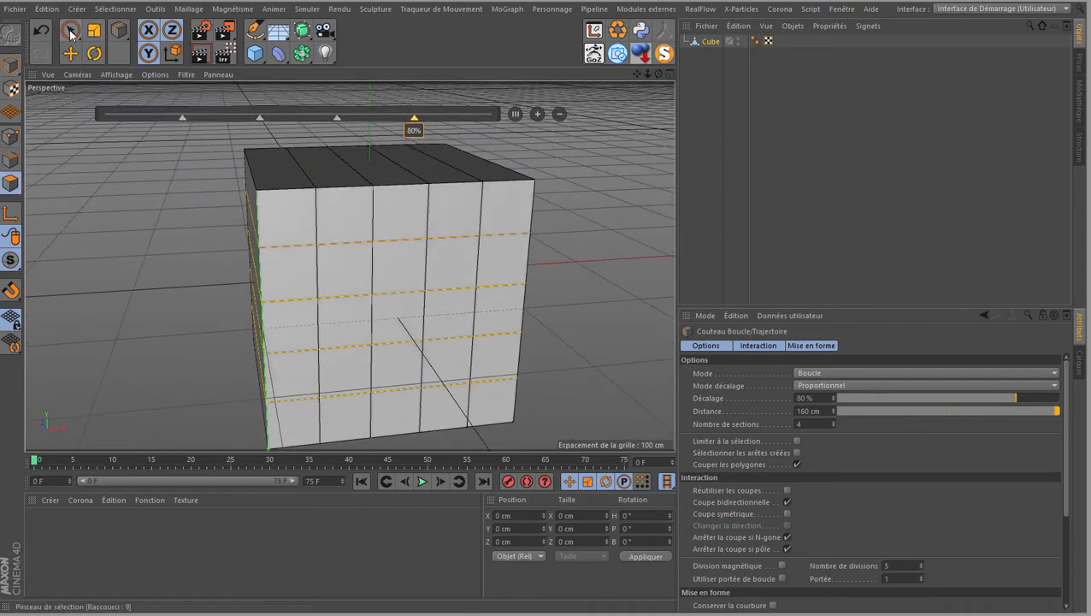
Step: Inset a two-by-two block and an L-shaped polygon group on the front face by about 9.2 cm, preserving groups
{"action": "left_click", "coordinate": [71, 31]}
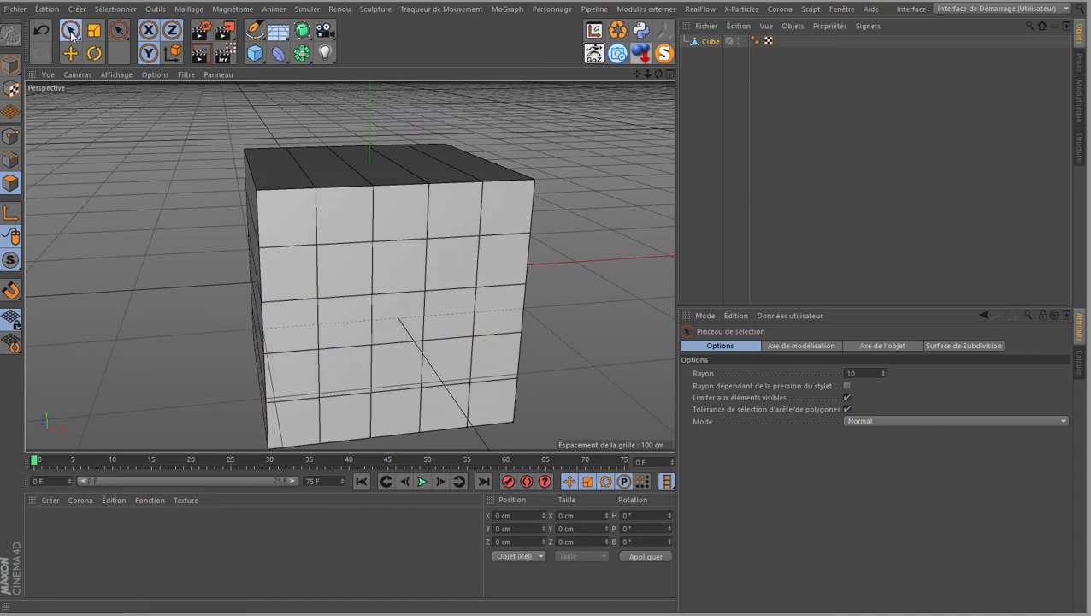
{"action": "left_click", "coordinate": [316, 251]}
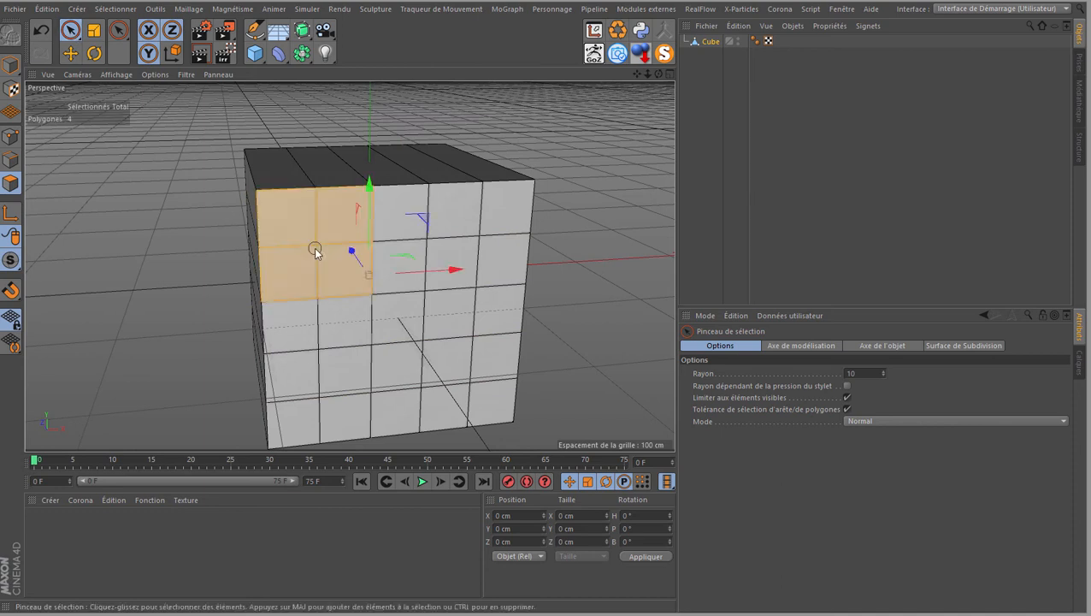
{"action": "left_click_drag", "start_coordinate": [446, 314], "coordinate": [454, 393], "text": "shift"}
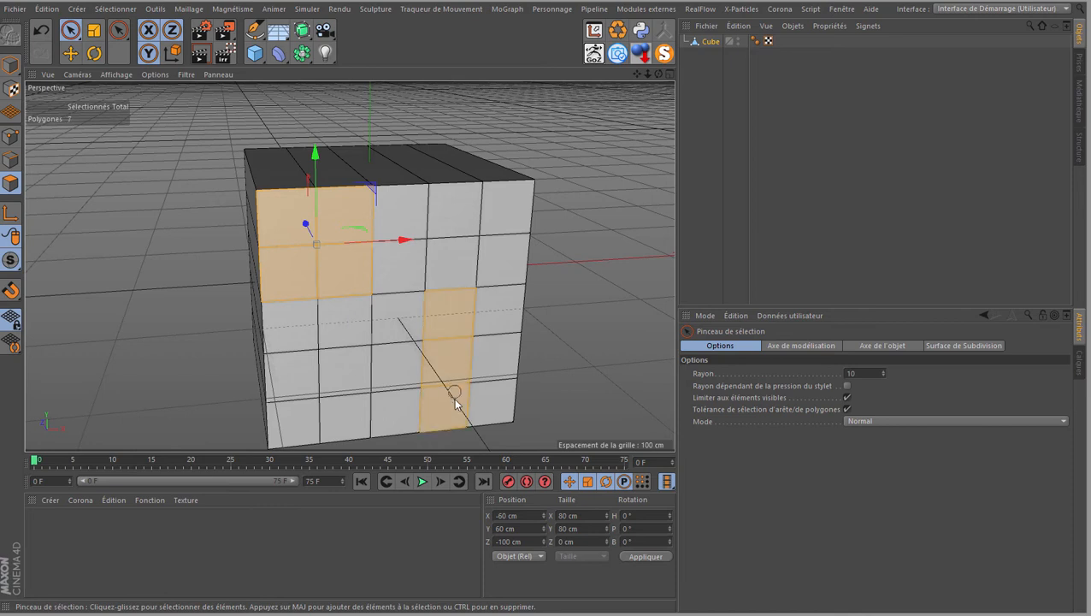
{"action": "right_click", "coordinate": [453, 355]}
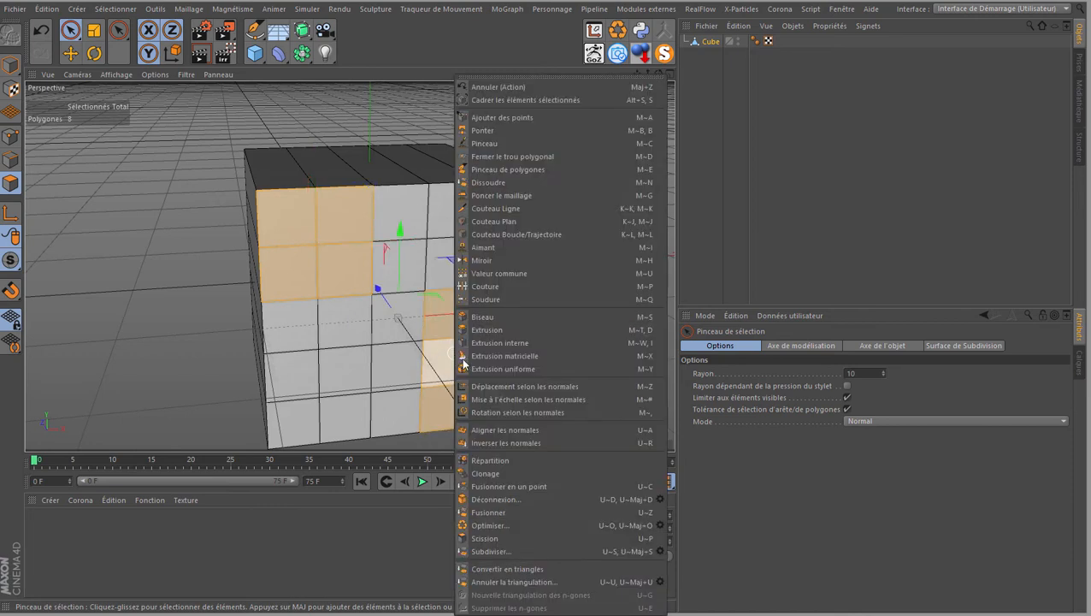
{"action": "left_click", "coordinate": [495, 342]}
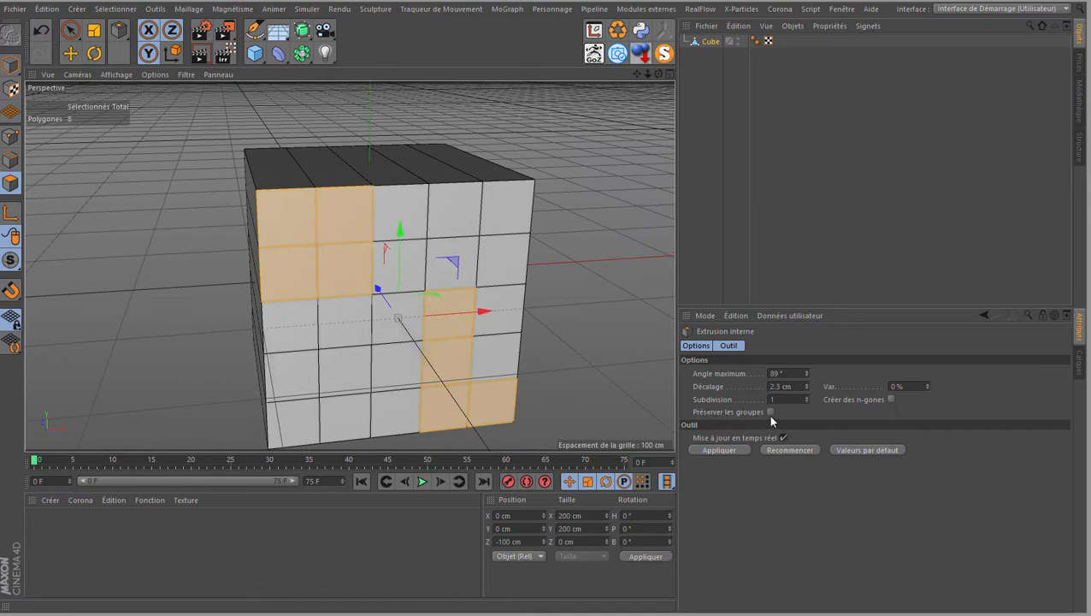
{"action": "left_click", "coordinate": [769, 412]}
{"action": "left_click_drag", "start_coordinate": [353, 273], "coordinate": [547, 294]}
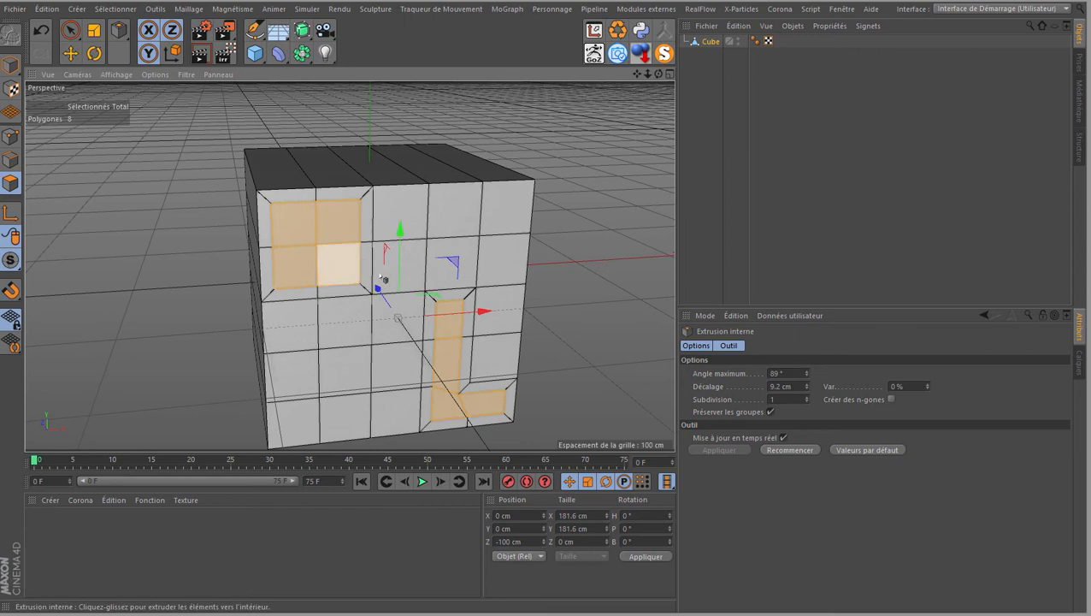
Step: Extrude the two inset groups outward about 77 cm and hollow their ends with an inset of about 8.2 cm recessed about 15 cm
{"action": "left_click_drag", "start_coordinate": [380, 296], "coordinate": [421, 341], "text": "ctrl"}
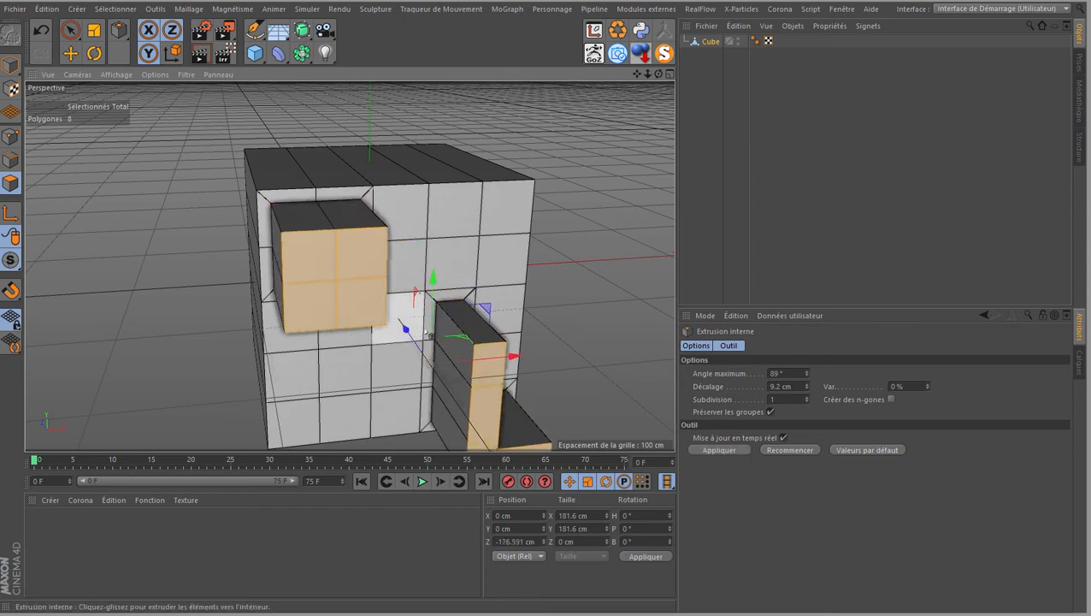
{"action": "left_click_drag", "start_coordinate": [361, 296], "coordinate": [546, 292]}
{"action": "left_click_drag", "start_coordinate": [360, 287], "coordinate": [398, 322]}
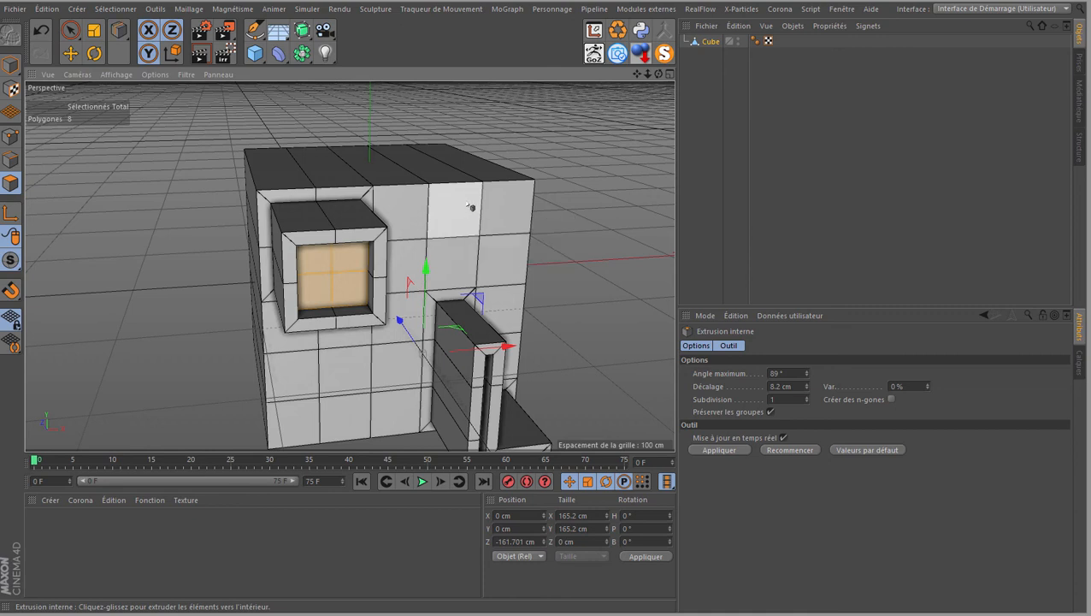
Step: Add two evenly spaced vertical loop cuts in each of the front face's two rightmost polygon columns
{"action": "key", "text": "k"}
{"action": "key", "text": "l"}
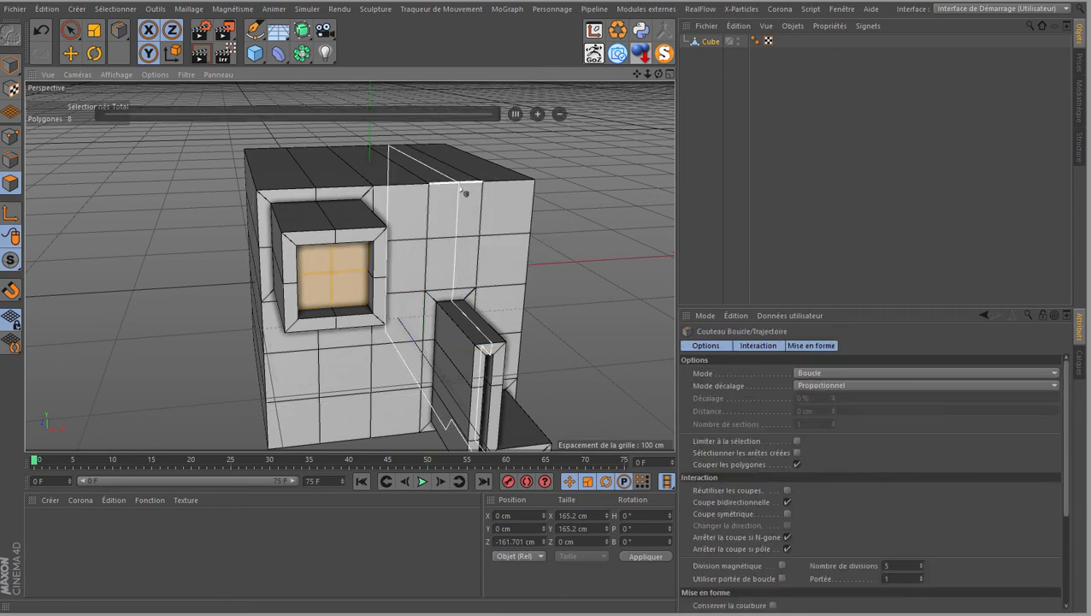
{"action": "left_click", "coordinate": [467, 192]}
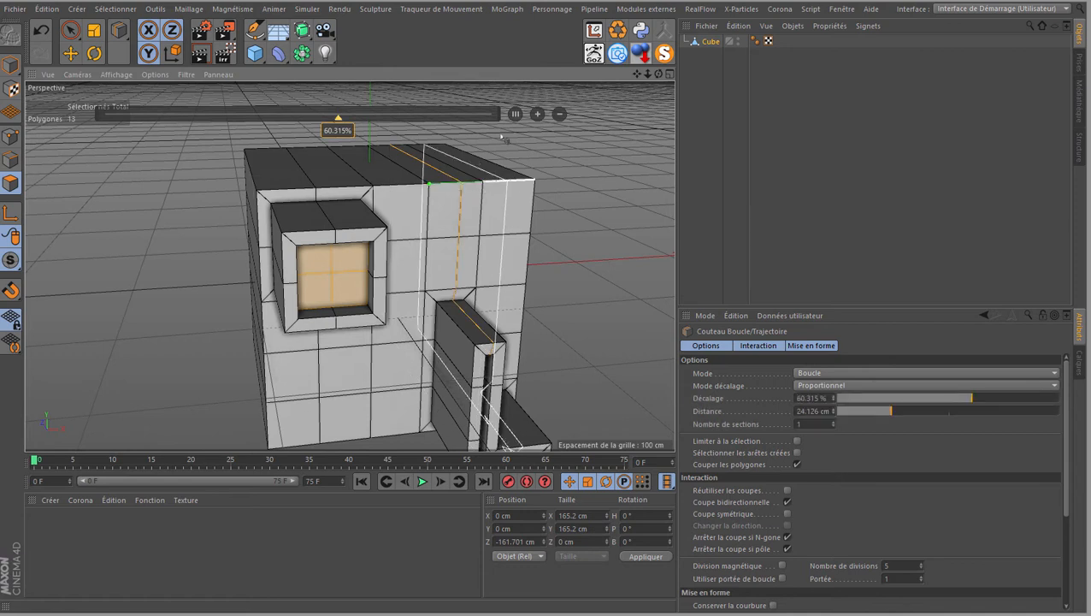
{"action": "left_click", "coordinate": [537, 114]}
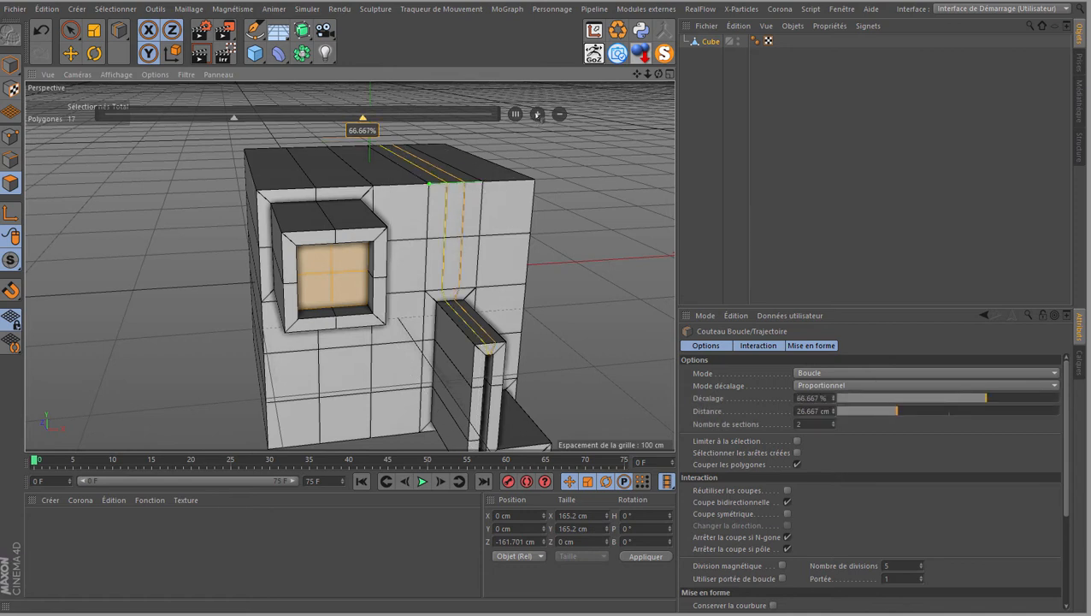
{"action": "left_click", "coordinate": [506, 182]}
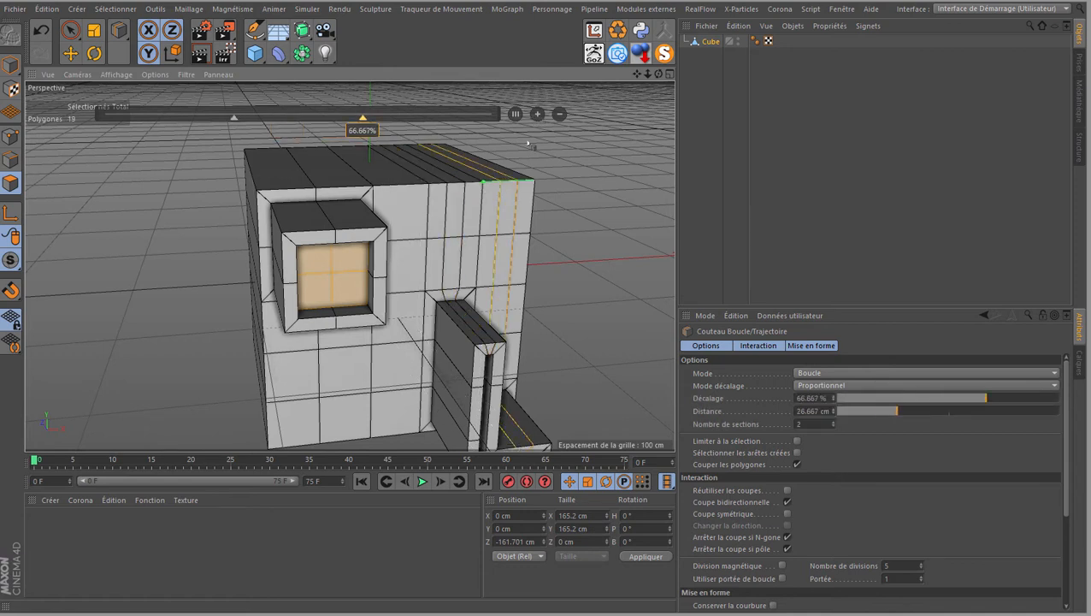
Step: Add two evenly spaced horizontal loop cuts in each of the front face's two uppermost polygon rows
{"action": "left_click", "coordinate": [530, 257]}
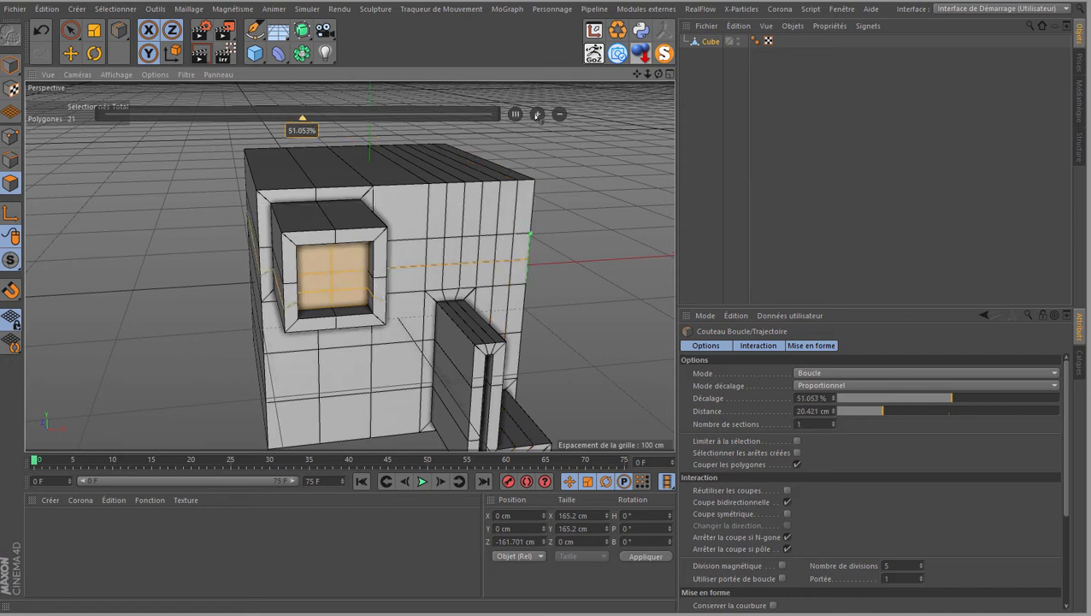
{"action": "left_click", "coordinate": [537, 115]}
{"action": "left_click", "coordinate": [533, 207]}
{"action": "left_click", "coordinate": [538, 115]}
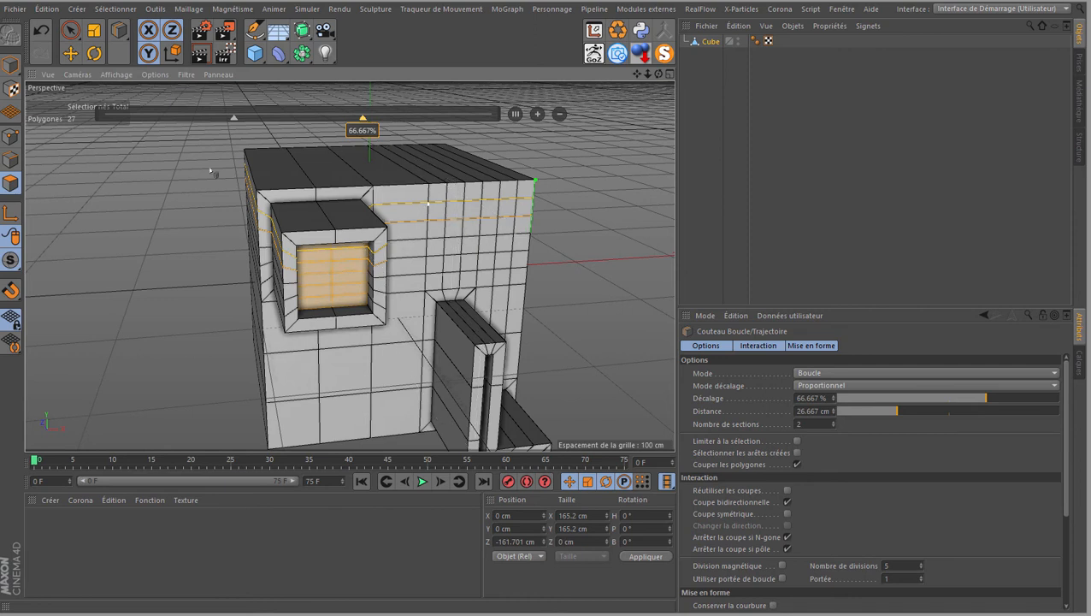
Step: Extrude two L-shaped strips totalling 16 small polygons in the front face's upper right corner by about 23.1 cm
{"action": "left_click", "coordinate": [71, 32]}
{"action": "scroll", "coordinate": [443, 236], "scroll_direction": "up", "scroll_amount": 3}
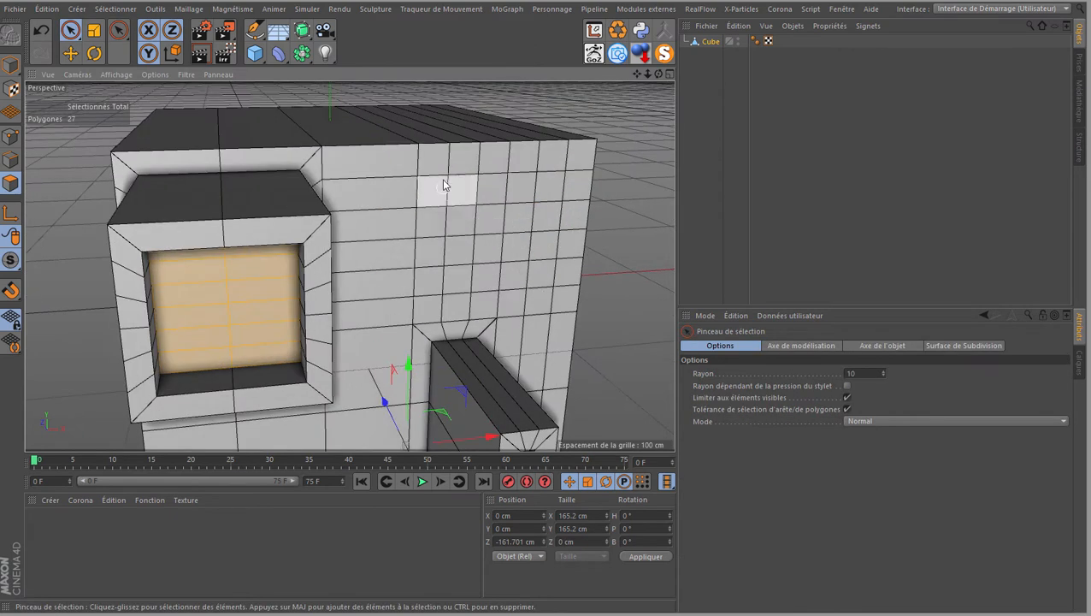
{"action": "left_click", "coordinate": [434, 164]}
{"action": "left_click_drag", "start_coordinate": [434, 167], "coordinate": [432, 224]}
{"action": "key", "text": "ctrl+shift+a"}
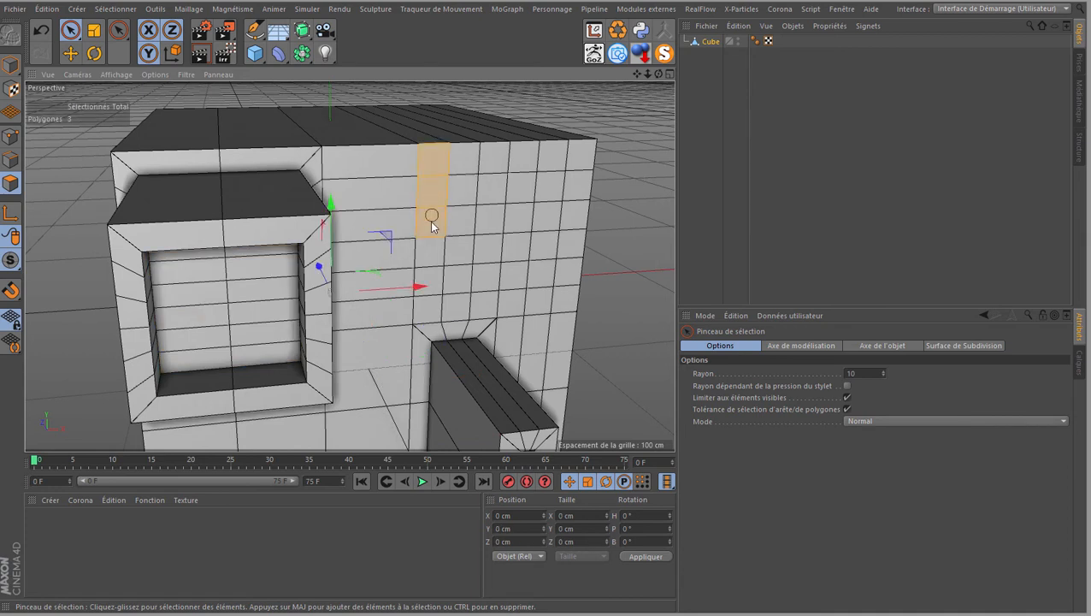
{"action": "mouse_move", "coordinate": [495, 257]}
{"action": "left_mouse_down"}
{"action": "mouse_move", "coordinate": [519, 246]}
{"action": "mouse_move", "coordinate": [571, 300]}
{"action": "left_mouse_up"}
{"action": "left_click_drag", "start_coordinate": [504, 304], "coordinate": [508, 303]}
{"action": "scroll", "coordinate": [547, 276], "scroll_direction": "down", "scroll_amount": 2}
{"action": "right_click", "coordinate": [465, 256]}
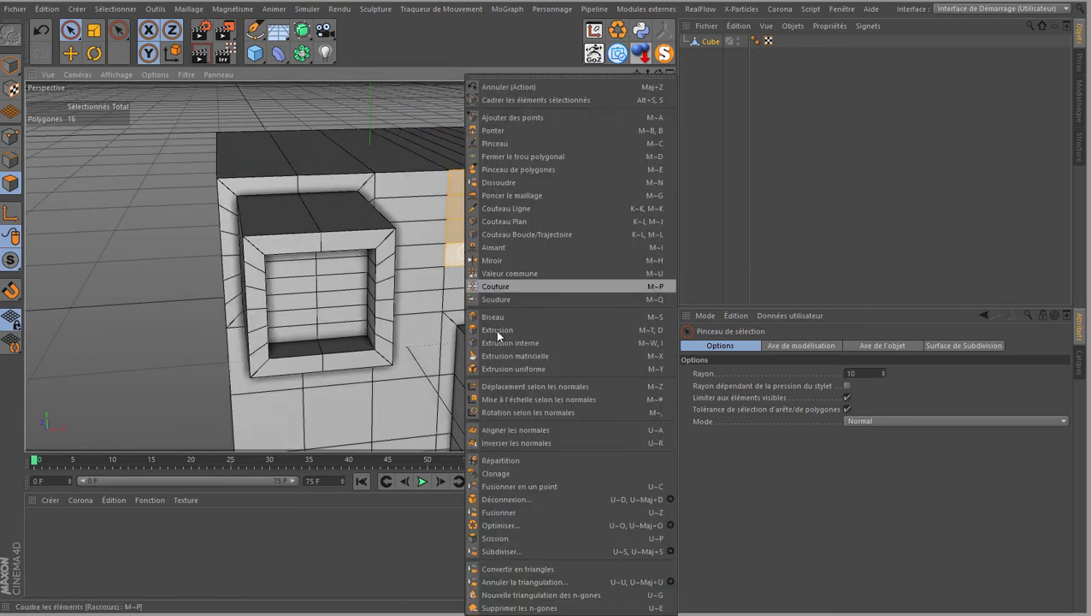
{"action": "left_click", "coordinate": [496, 329]}
{"action": "left_click_drag", "start_coordinate": [548, 293], "coordinate": [549, 294]}
{"action": "scroll", "coordinate": [262, 159], "scroll_direction": "down", "scroll_amount": 2}
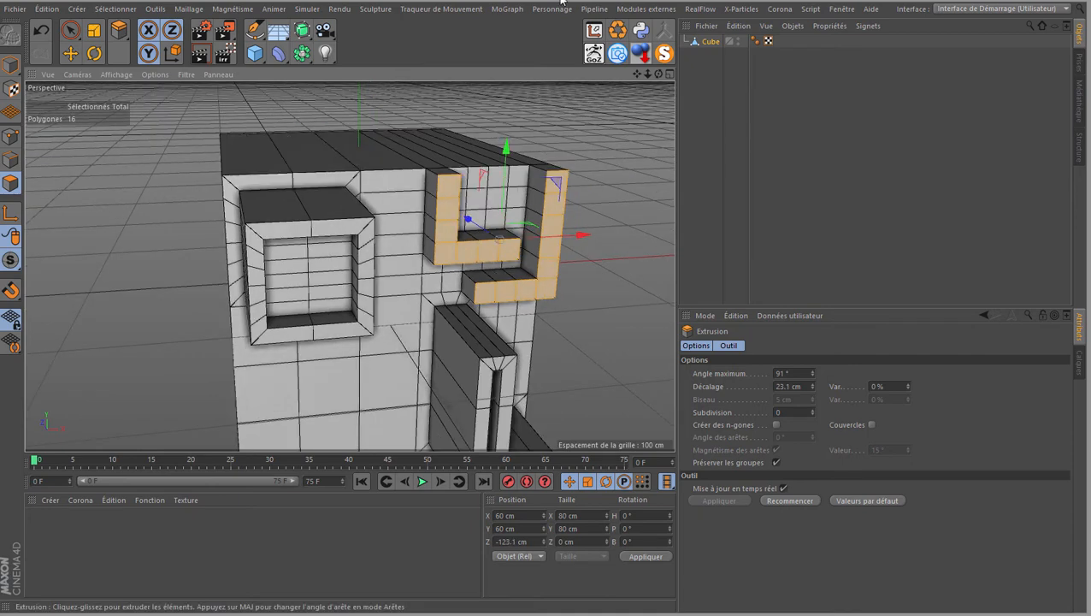
Step: Add four evenly spaced loop cuts along the cube's depth, running across its top and sides
{"action": "left_click_drag", "start_coordinate": [659, 76], "coordinate": [552, 293]}
{"action": "scroll", "coordinate": [453, 171], "scroll_direction": "down", "scroll_amount": 2}
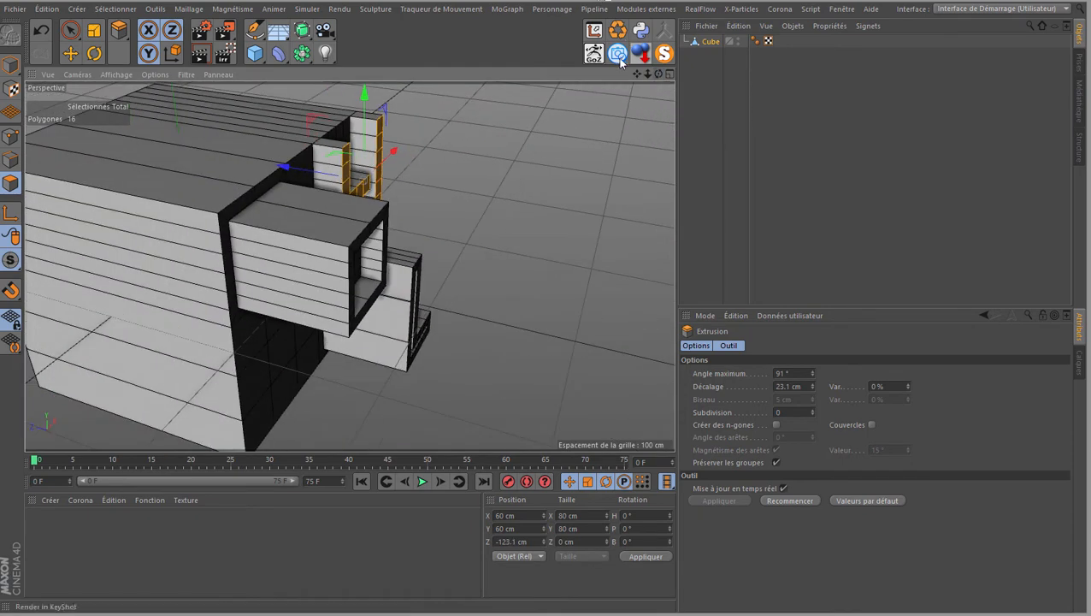
{"action": "left_click_drag", "start_coordinate": [636, 75], "coordinate": [551, 293]}
{"action": "scroll", "coordinate": [274, 177], "scroll_direction": "up", "scroll_amount": 3}
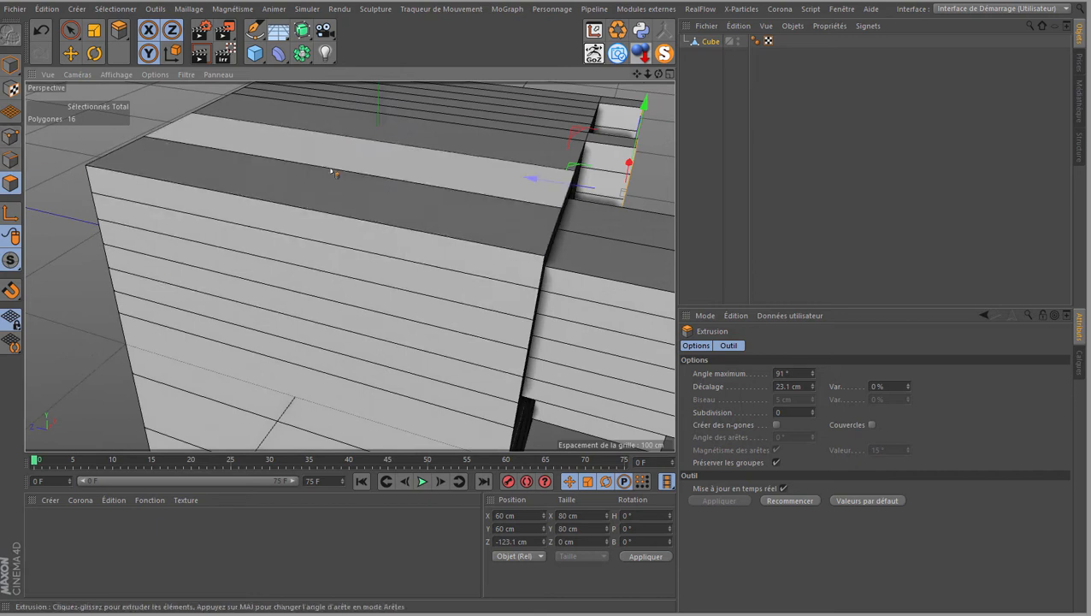
{"action": "scroll", "coordinate": [375, 188], "scroll_direction": "down", "scroll_amount": 2}
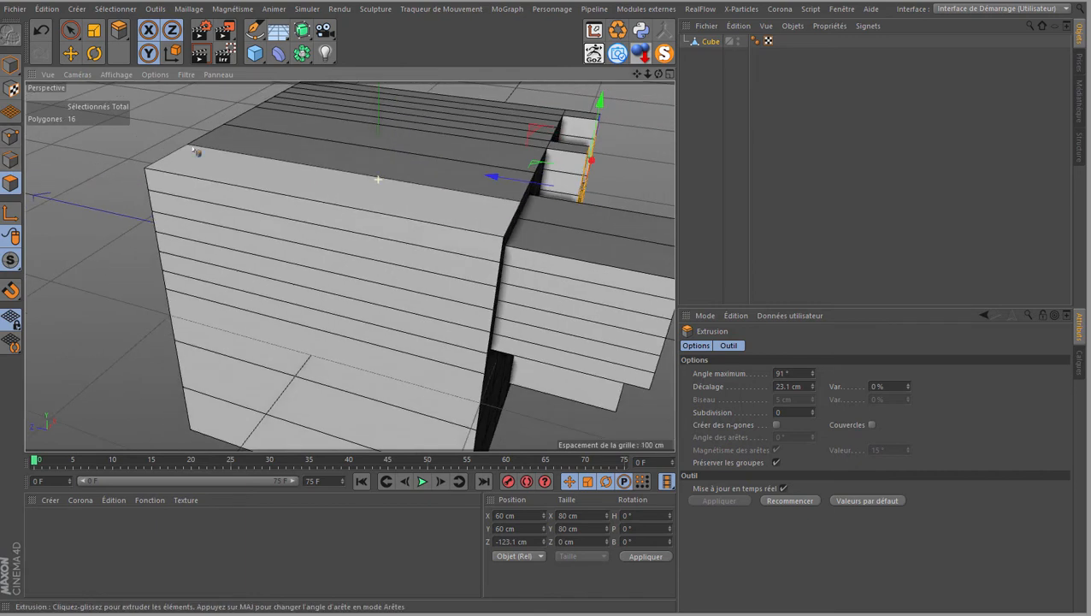
{"action": "key", "text": "k"}
{"action": "key", "text": "l"}
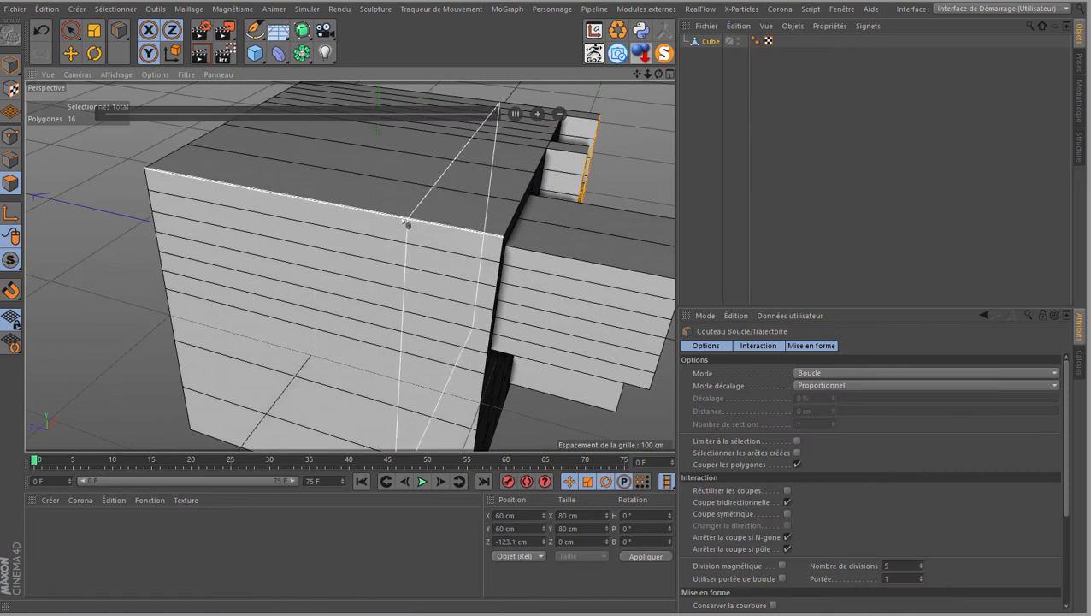
{"action": "left_click", "coordinate": [428, 187]}
{"action": "left_click", "coordinate": [537, 113]}
{"action": "left_click", "coordinate": [537, 113]}
{"action": "left_click", "coordinate": [537, 114]}
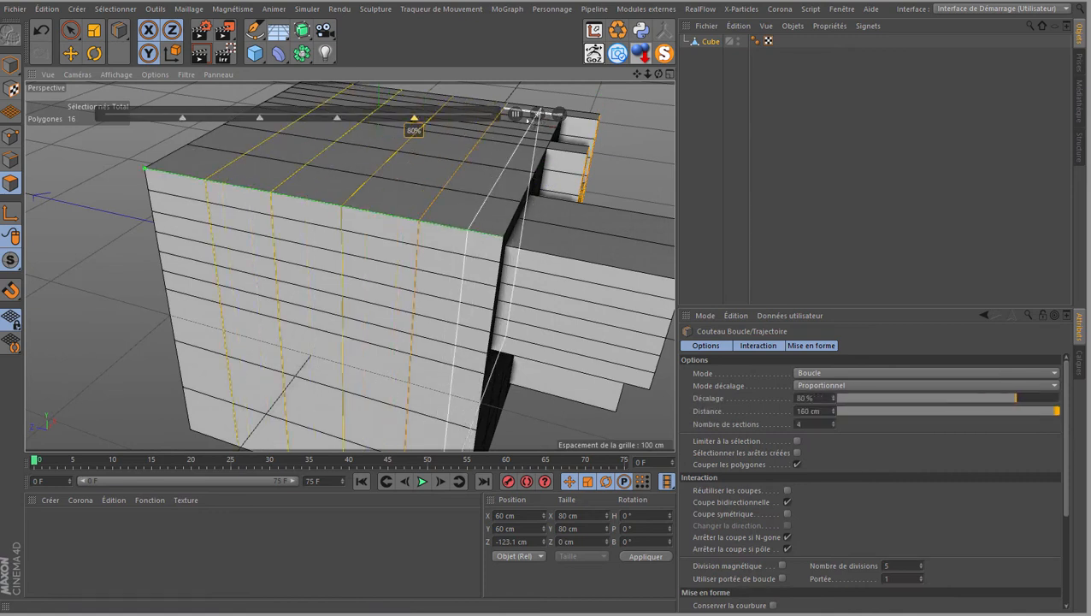
Step: Select a hooked group and three small groups totalling 11 polygons on the top face, and inset them as groups
{"action": "middle_click_drag", "start_coordinate": [567, 246], "coordinate": [531, 325], "text": "alt"}
{"action": "left_click", "coordinate": [71, 32]}
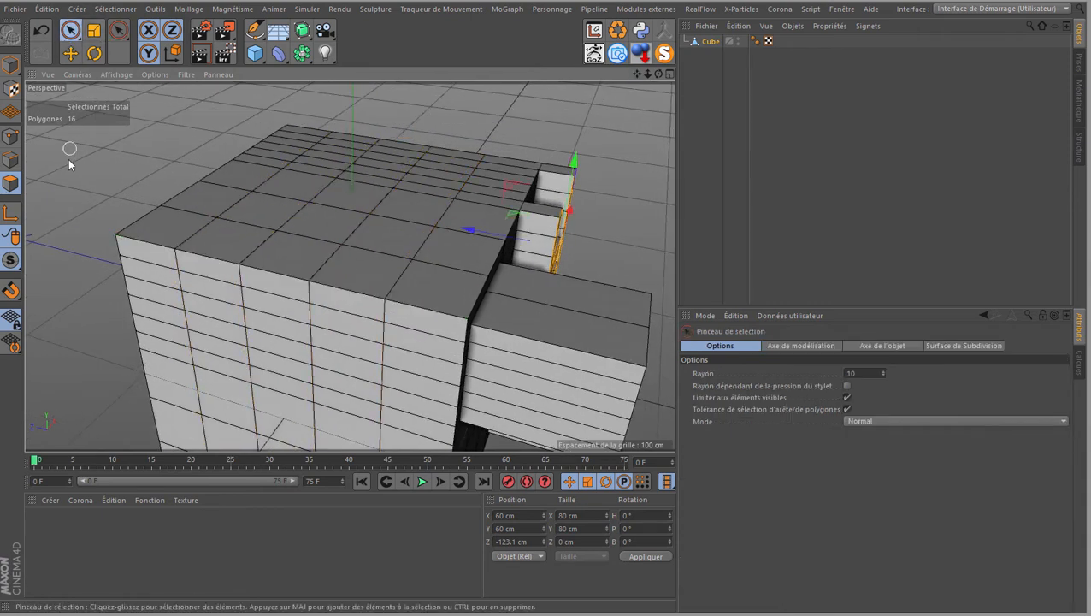
{"action": "left_click", "coordinate": [69, 160]}
{"action": "mouse_move", "coordinate": [285, 183]}
{"action": "left_mouse_down"}
{"action": "mouse_move", "coordinate": [268, 251]}
{"action": "mouse_move", "coordinate": [321, 255]}
{"action": "left_mouse_up"}
{"action": "left_click", "coordinate": [503, 172], "text": "shift"}
{"action": "left_click", "coordinate": [394, 166], "text": "shift"}
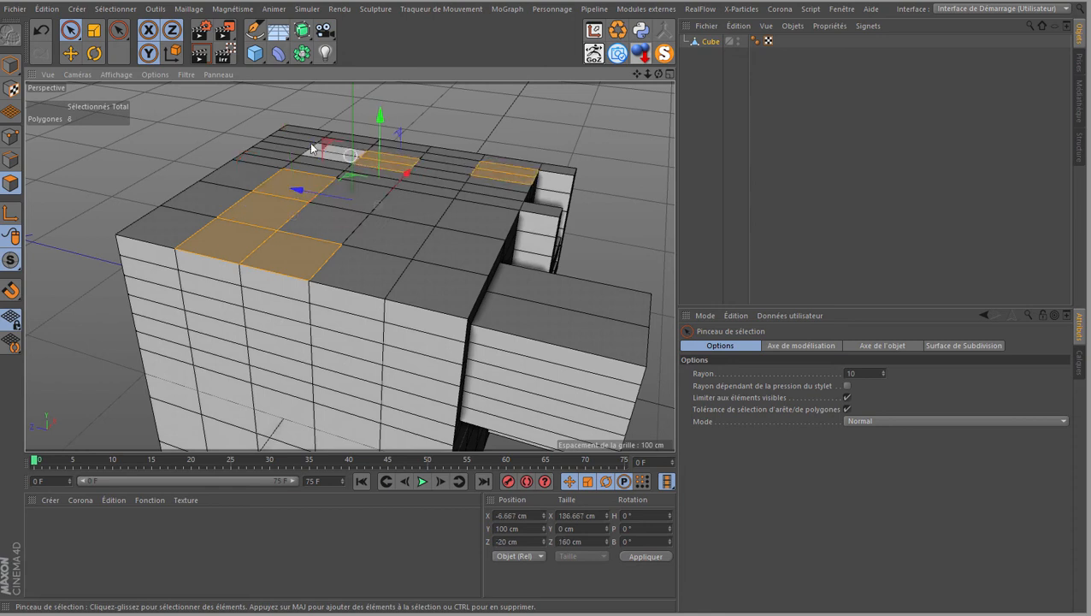
{"action": "left_click", "coordinate": [291, 145], "text": "shift"}
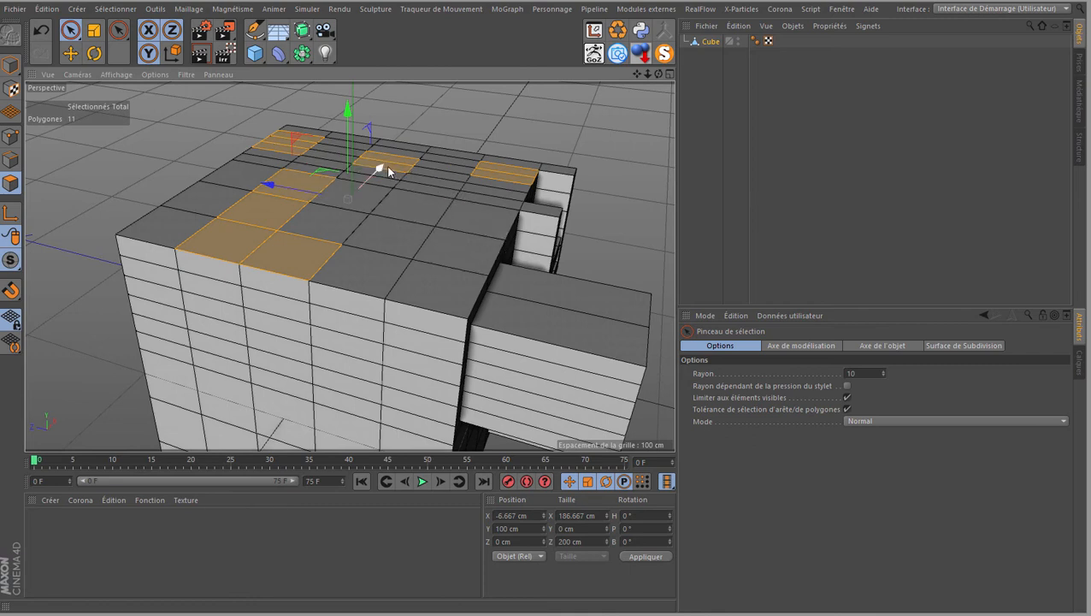
{"action": "right_click", "coordinate": [387, 166]}
{"action": "left_click", "coordinate": [435, 345]}
{"action": "left_click_drag", "start_coordinate": [298, 258], "coordinate": [283, 255]}
Step: Extrude the inset top groups upward and add a narrower second tier above each one
{"action": "left_click_drag", "start_coordinate": [348, 112], "coordinate": [349, 73], "text": "ctrl"}
{"action": "left_click_drag", "start_coordinate": [307, 218], "coordinate": [298, 217]}
{"action": "left_click_drag", "start_coordinate": [349, 99], "coordinate": [349, 62], "text": "ctrl"}
Step: Inset the tops of the raised tiers by about 4 cm and push them down about 5 cm to hollow them
{"action": "left_click_drag", "start_coordinate": [313, 164], "coordinate": [302, 163]}
{"action": "left_click_drag", "start_coordinate": [347, 91], "coordinate": [348, 103], "text": "ctrl"}
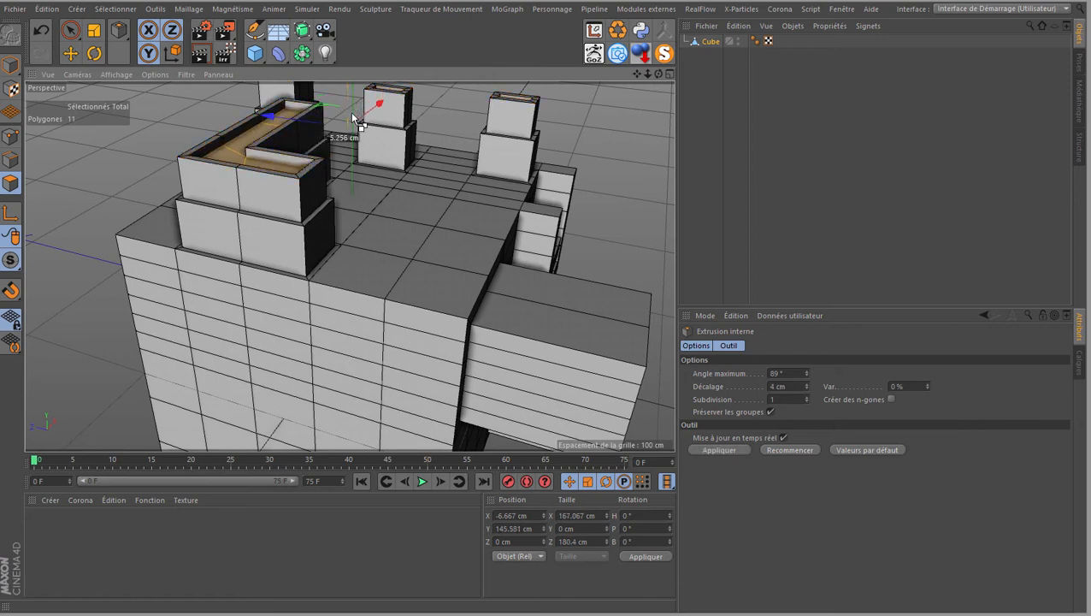
{"action": "scroll", "coordinate": [399, 151], "scroll_direction": "down", "scroll_amount": 3}
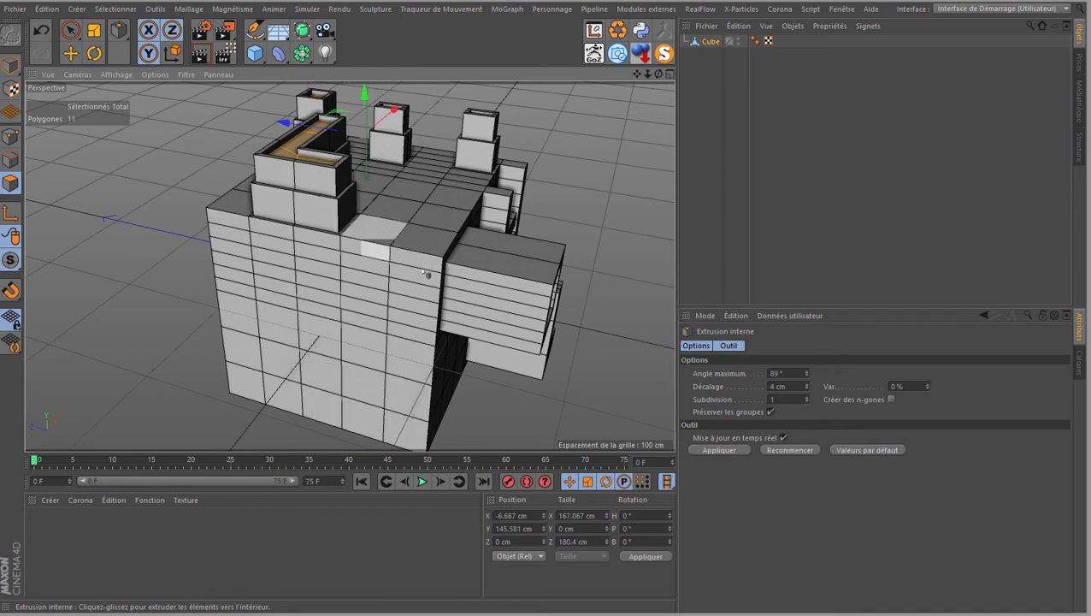
Step: Examine the block from all around, including its subdivided sides, raised tiers and front extrusions
{"action": "left_click_drag", "start_coordinate": [223, 280], "coordinate": [546, 281], "text": "alt"}
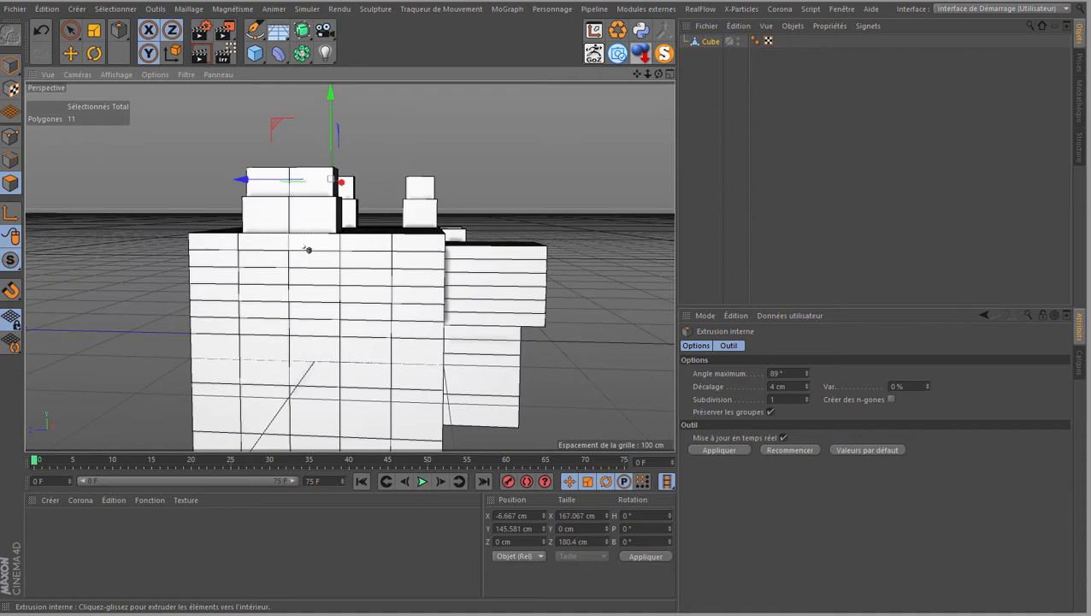
{"action": "scroll", "coordinate": [331, 245], "scroll_direction": "down", "scroll_amount": 1}
{"action": "scroll", "coordinate": [344, 276], "scroll_direction": "down", "scroll_amount": 1}
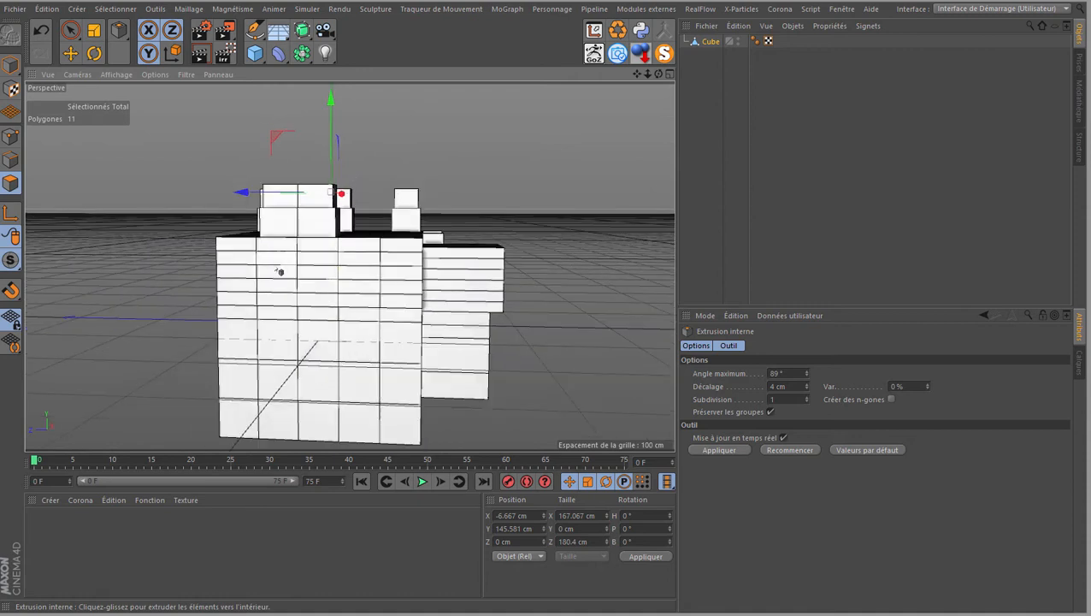
{"action": "scroll", "coordinate": [321, 311], "scroll_direction": "down", "scroll_amount": 1}
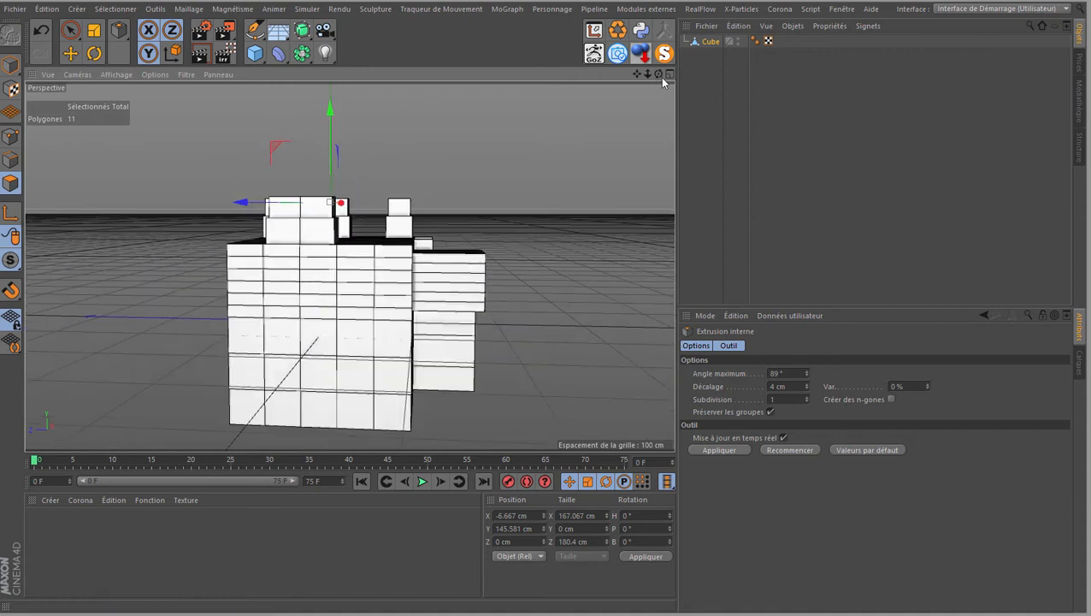
{"action": "left_click_drag", "start_coordinate": [541, 294], "coordinate": [463, 353], "text": "alt"}
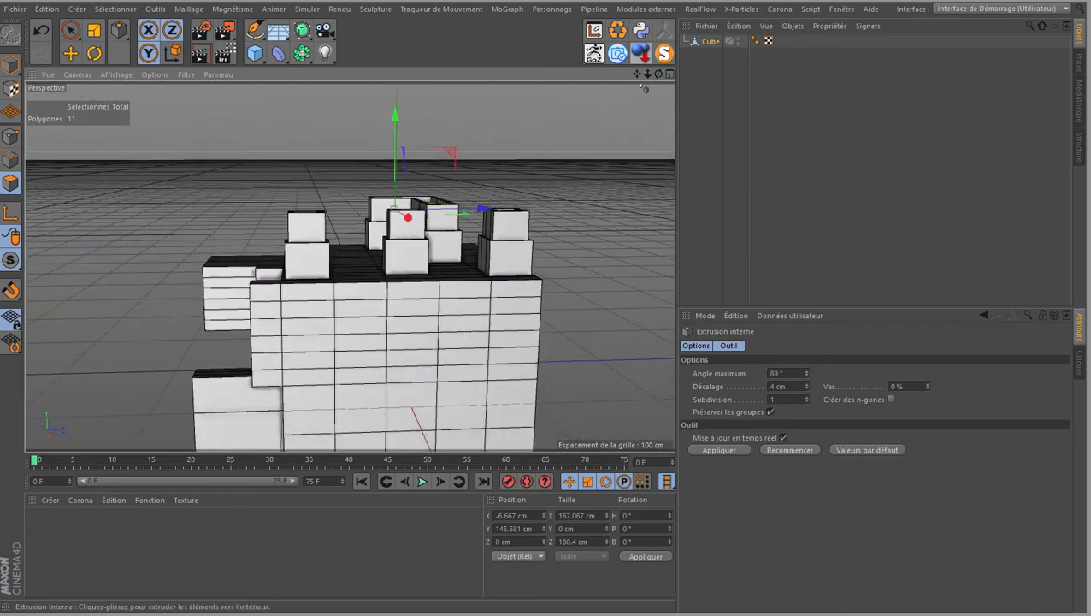
{"action": "left_click_drag", "start_coordinate": [636, 74], "coordinate": [543, 192]}
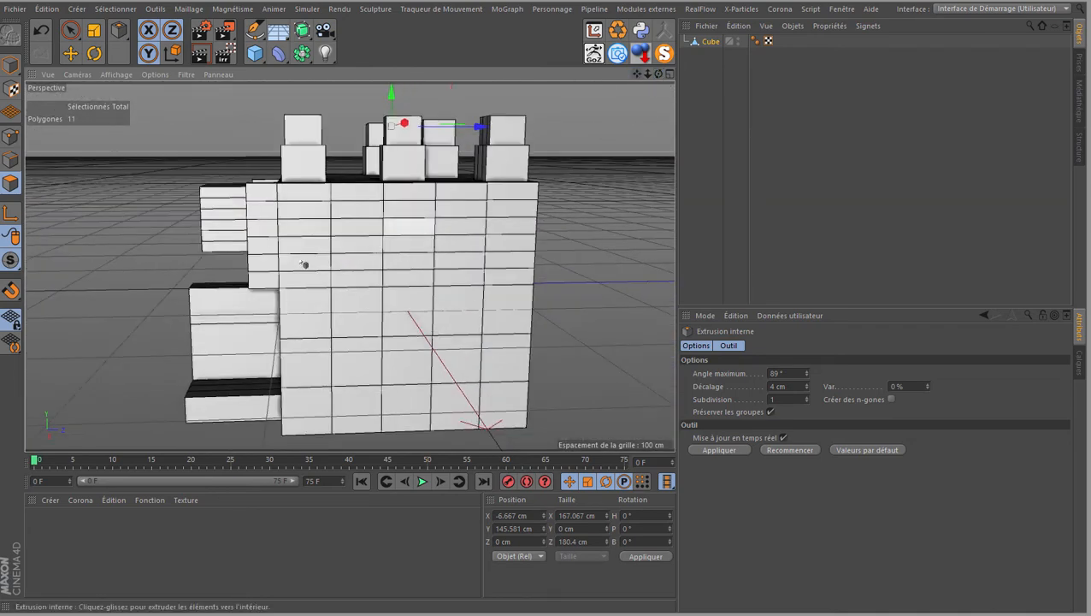
{"action": "left_click_drag", "start_coordinate": [656, 74], "coordinate": [479, 257]}
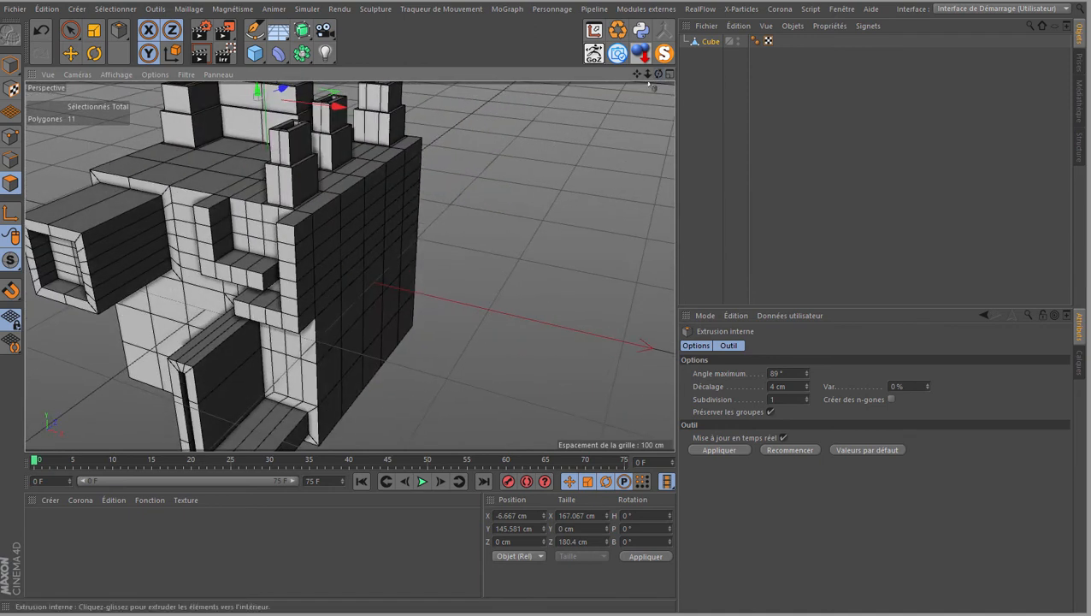
{"action": "left_click_drag", "start_coordinate": [648, 73], "coordinate": [548, 295]}
{"action": "left_click_drag", "start_coordinate": [634, 73], "coordinate": [596, 92]}
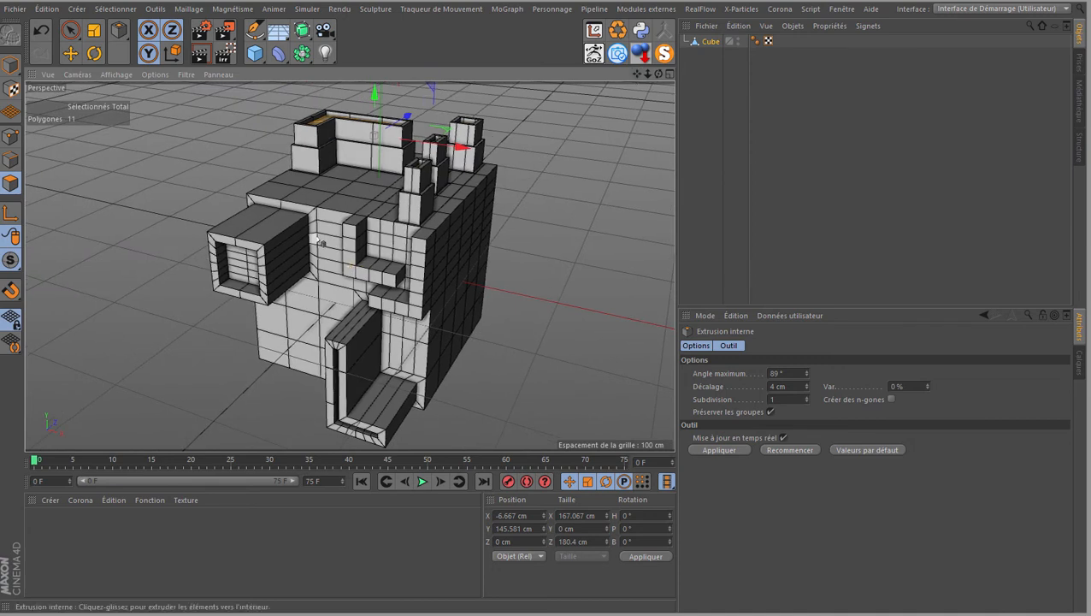
Step: Select all polygons of the block and untriangulate them with n-gon creation enabled to merge the coplanar faces
{"action": "key", "text": "ctrl+a"}
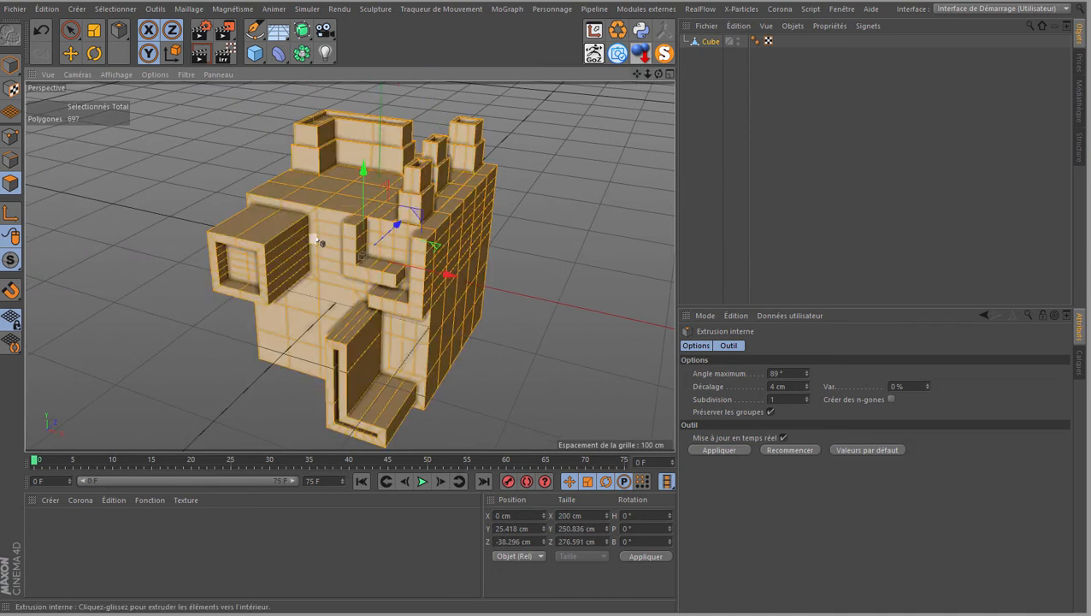
{"action": "right_click", "coordinate": [141, 267]}
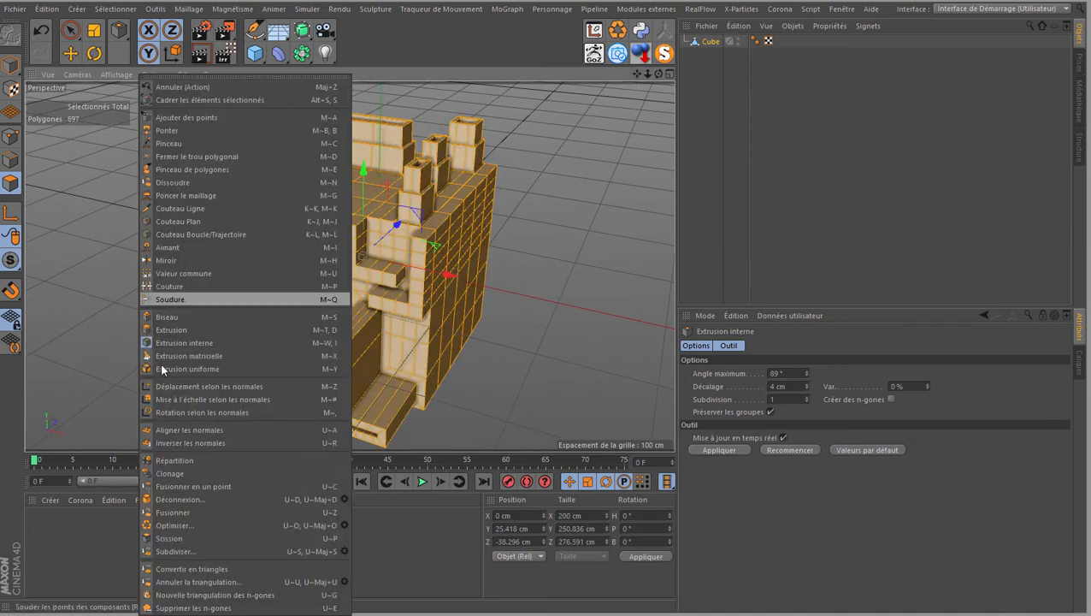
{"action": "left_click", "coordinate": [345, 582]}
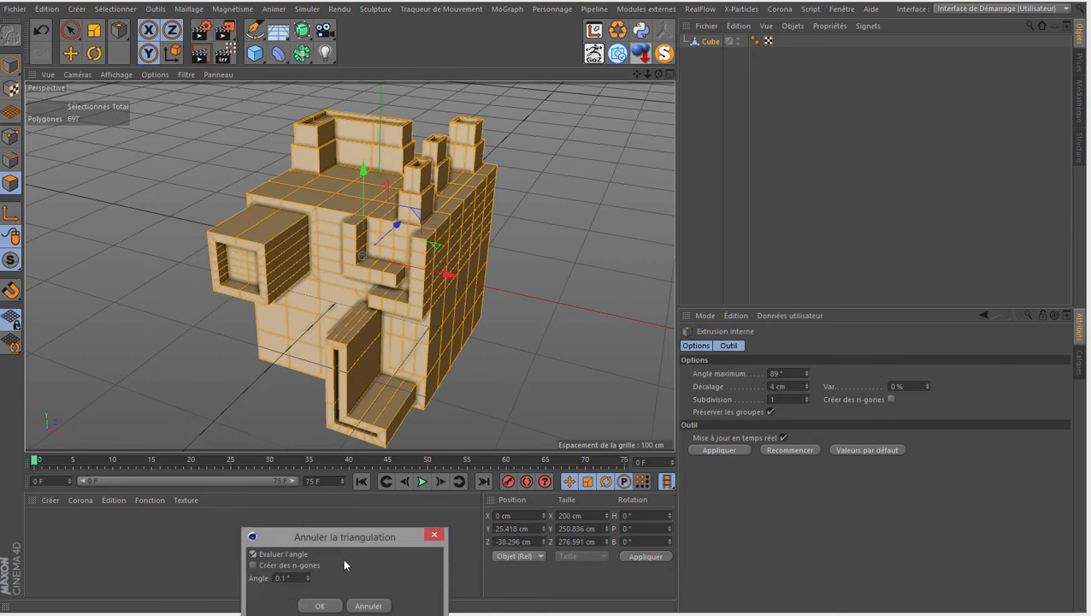
{"action": "left_click_drag", "start_coordinate": [341, 536], "coordinate": [320, 320]}
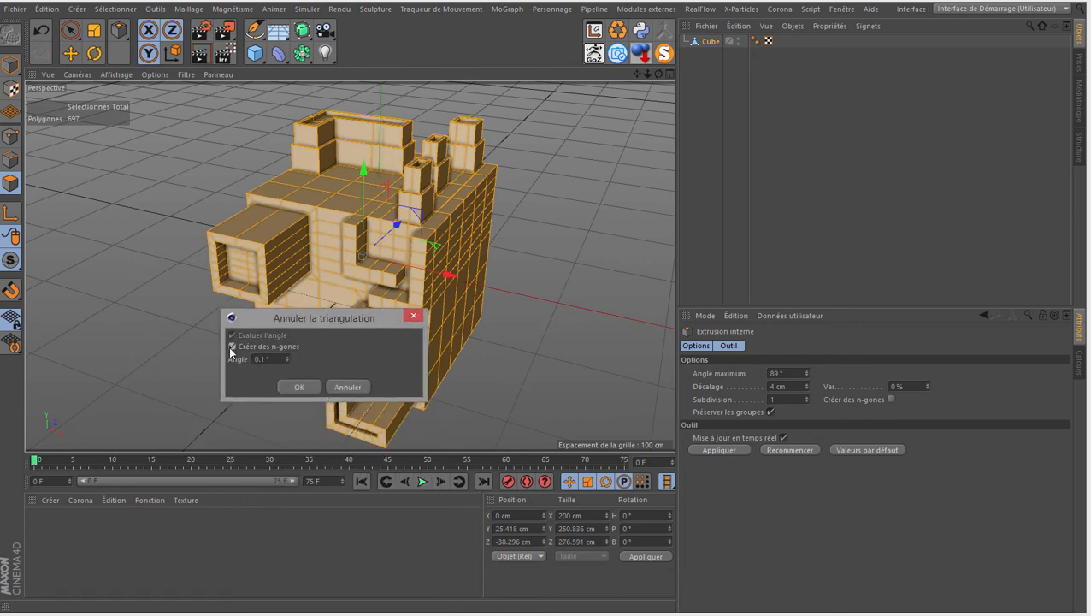
{"action": "left_click", "coordinate": [298, 387]}
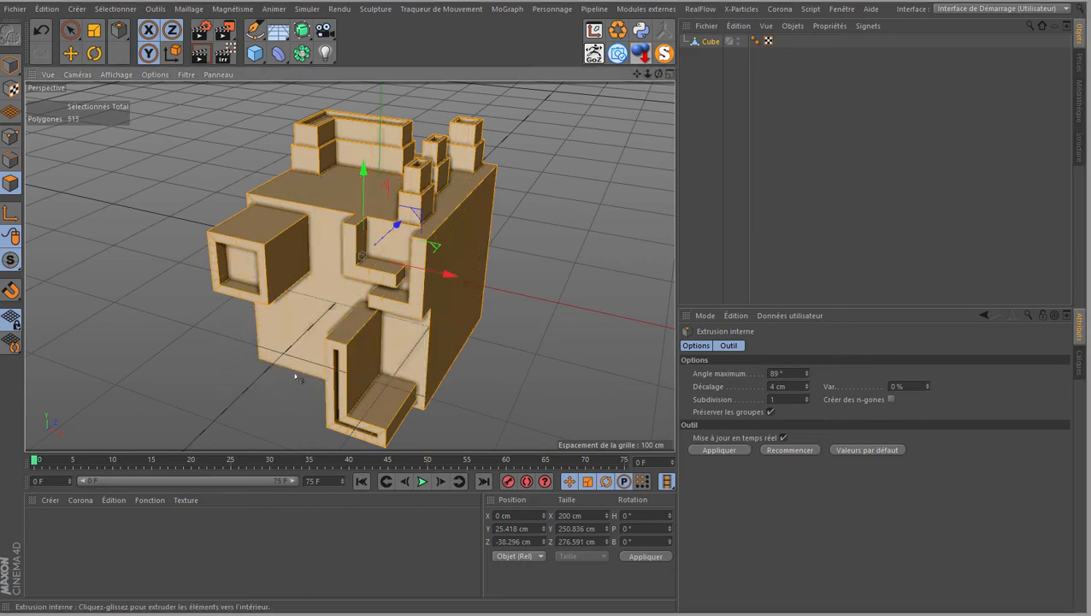
Step: Select all of the block's points and examine those remaining along its edges up close
{"action": "left_click_drag", "start_coordinate": [658, 74], "coordinate": [549, 295]}
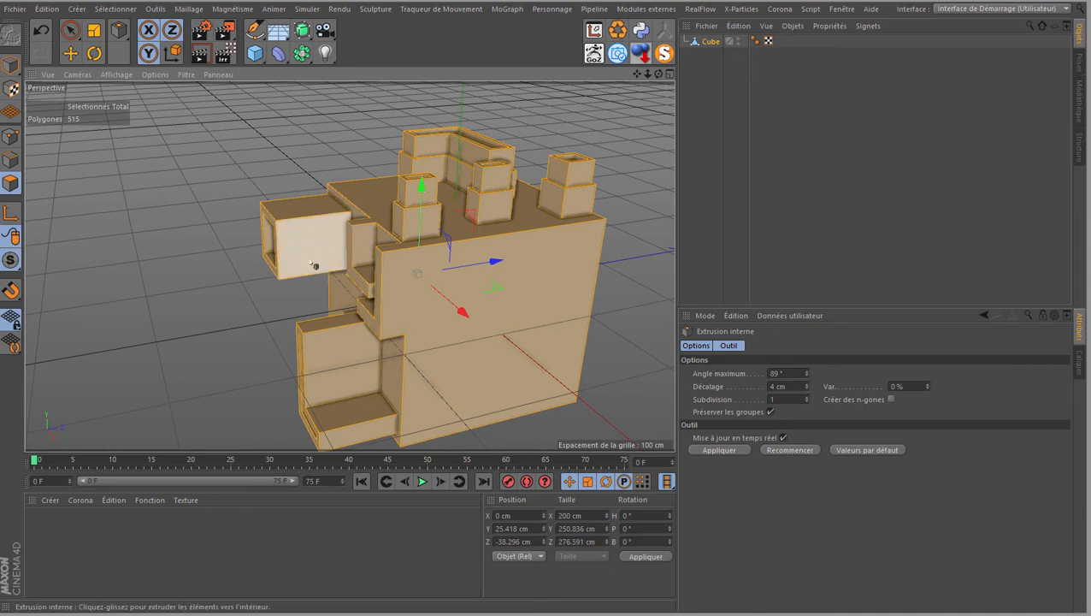
{"action": "left_click_drag", "start_coordinate": [547, 288], "coordinate": [530, 288], "text": "alt"}
{"action": "left_click", "coordinate": [11, 136]}
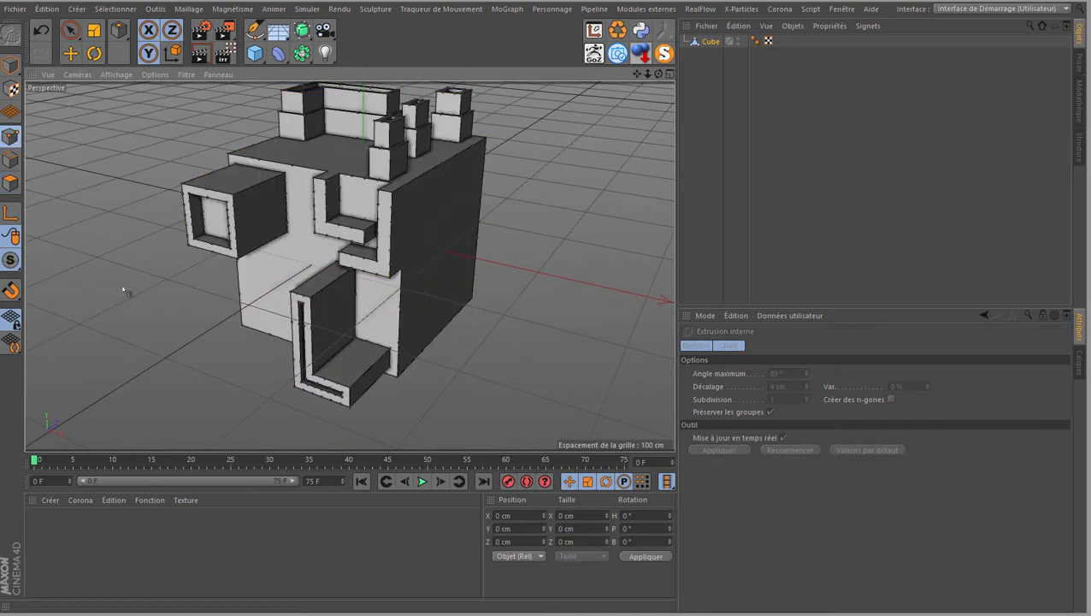
{"action": "key", "text": "ctrl+a"}
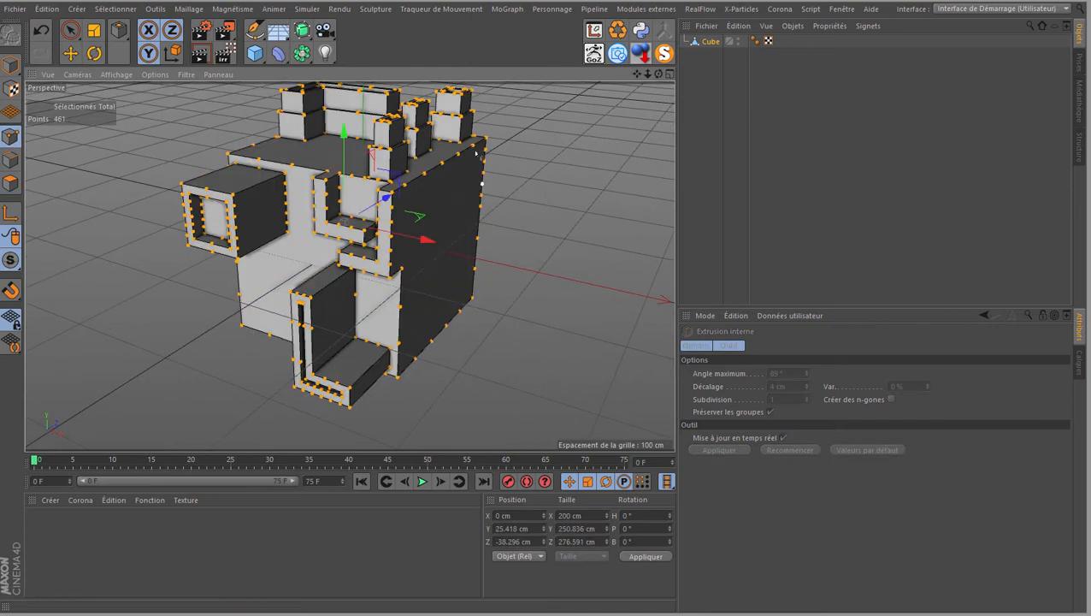
{"action": "scroll", "coordinate": [476, 153], "scroll_direction": "up", "scroll_amount": 5}
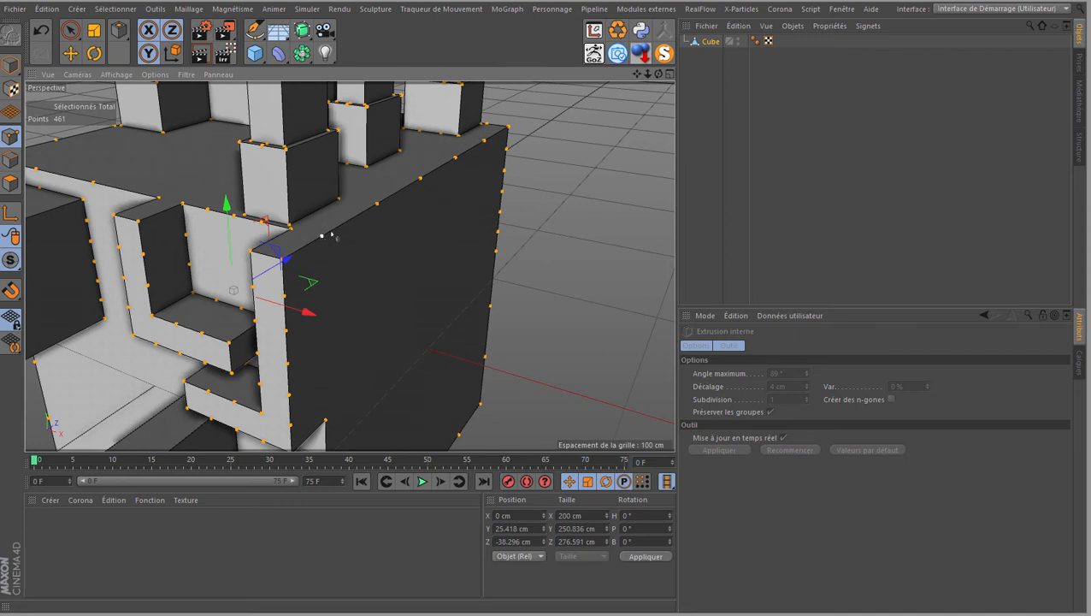
{"action": "left_click_drag", "start_coordinate": [659, 75], "coordinate": [591, 151]}
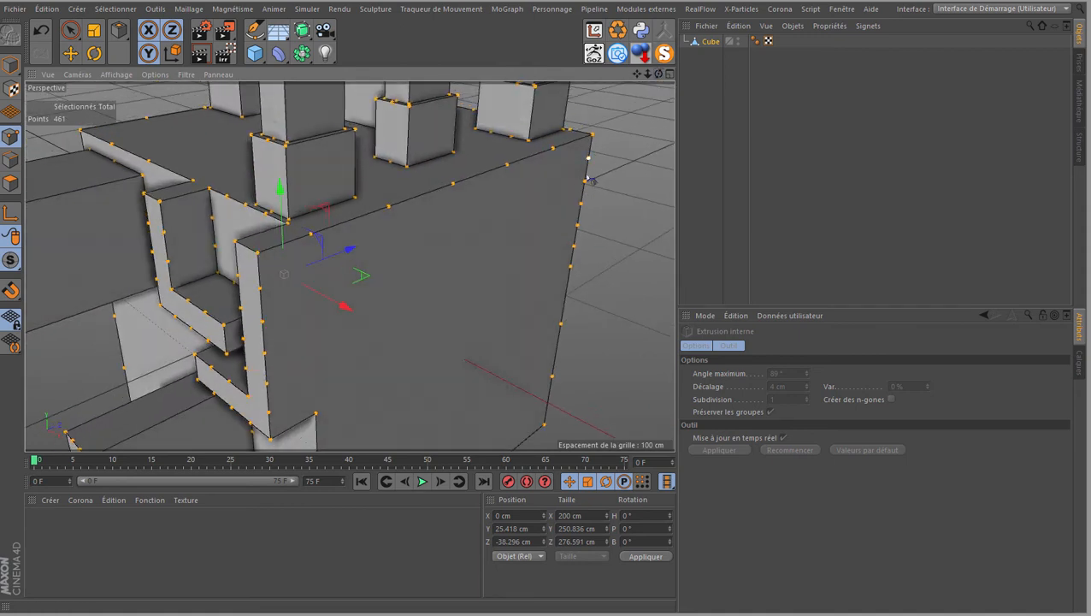
{"action": "left_click_drag", "start_coordinate": [562, 224], "coordinate": [353, 266], "text": "alt"}
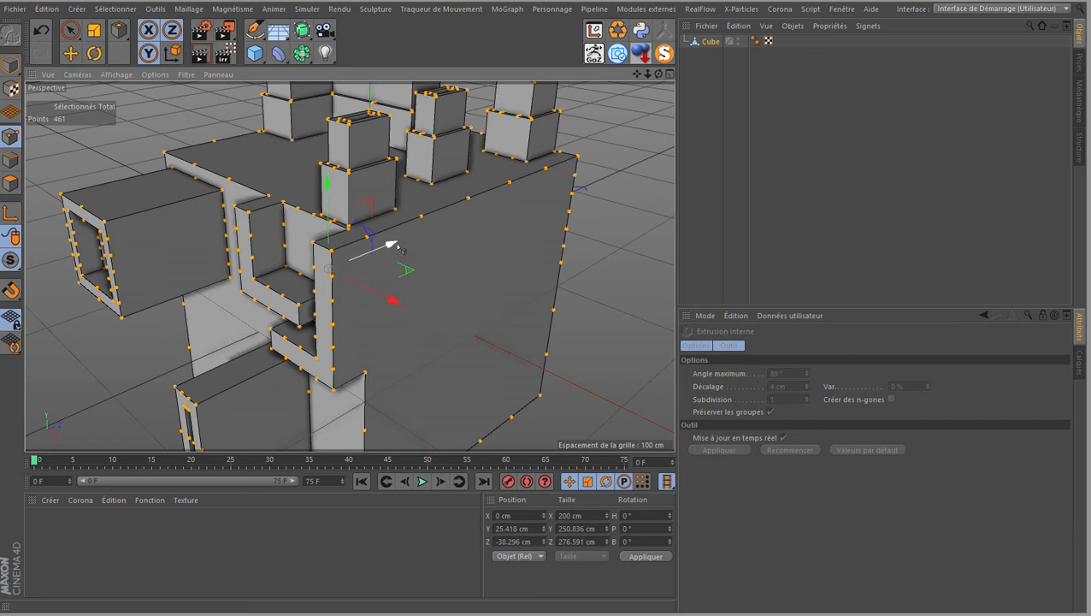
Step: Undo the point selection and the untriangulation, and select all of the block's polygons again
{"action": "key", "text": "ctrl+z"}
{"action": "key", "text": "ctrl+z"}
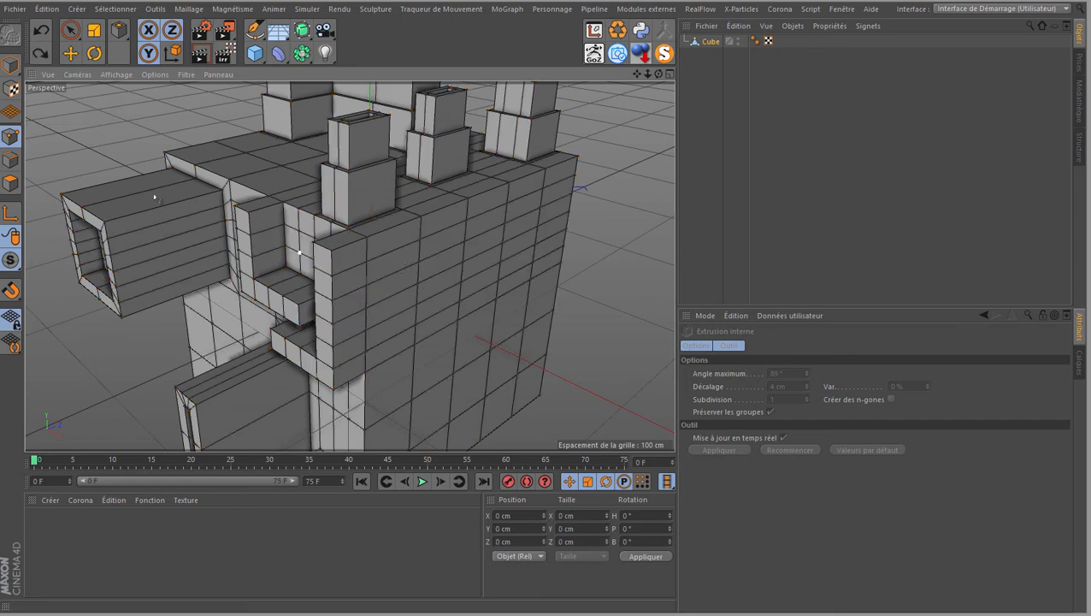
{"action": "right_click", "coordinate": [60, 160]}
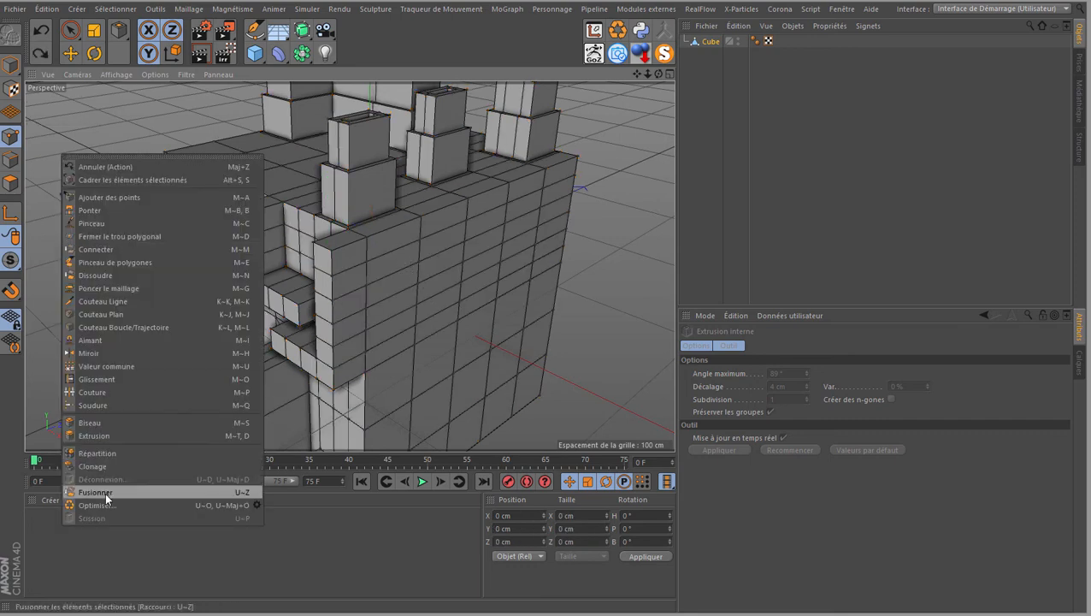
{"action": "left_click", "coordinate": [9, 181]}
{"action": "key", "text": "ctrl+a"}
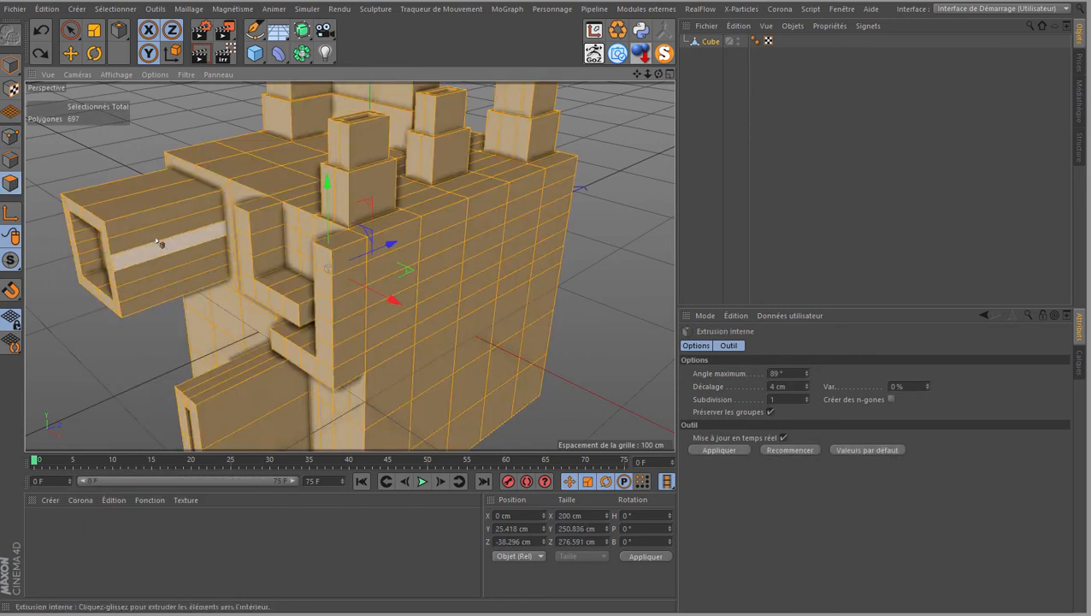
{"action": "scroll", "coordinate": [359, 215], "scroll_direction": "down", "scroll_amount": 3}
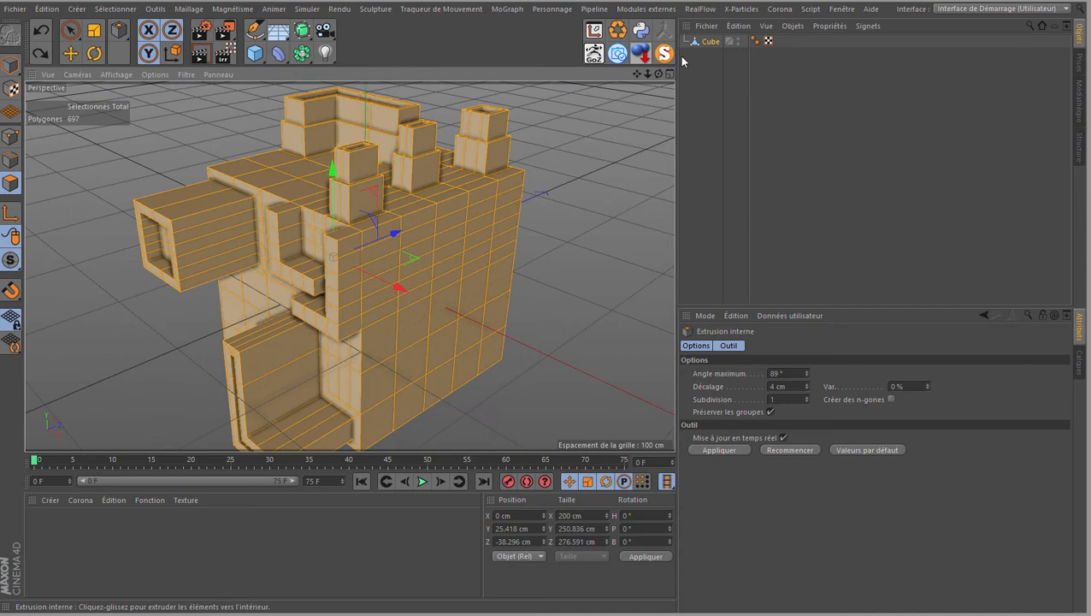
Step: Add a Polygon Reduction deformer as a child of the cube and set its reduction strength to 0%
{"action": "left_click", "coordinate": [279, 53]}
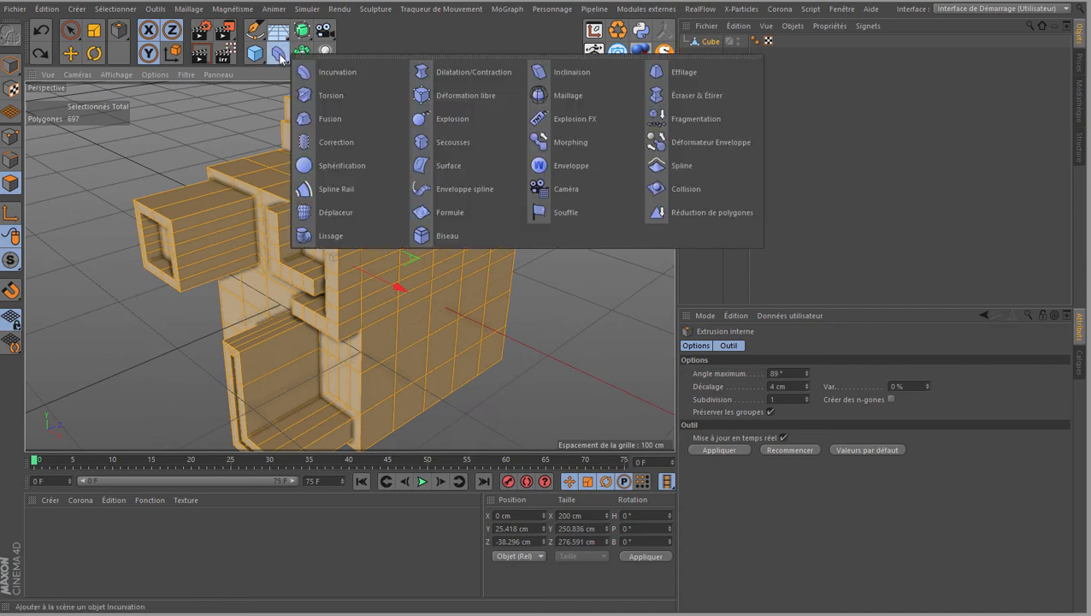
{"action": "left_click", "coordinate": [698, 214]}
{"action": "left_click_drag", "start_coordinate": [710, 54], "coordinate": [713, 43]}
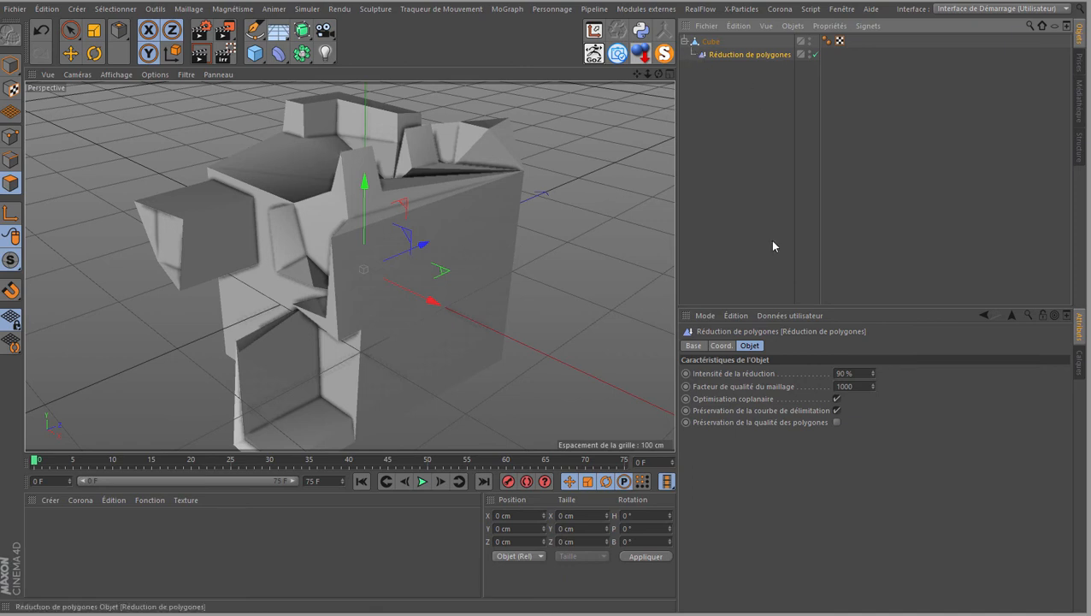
{"action": "left_click", "coordinate": [858, 372]}
{"action": "type", "text": "0"}
{"action": "key", "text": "Return"}
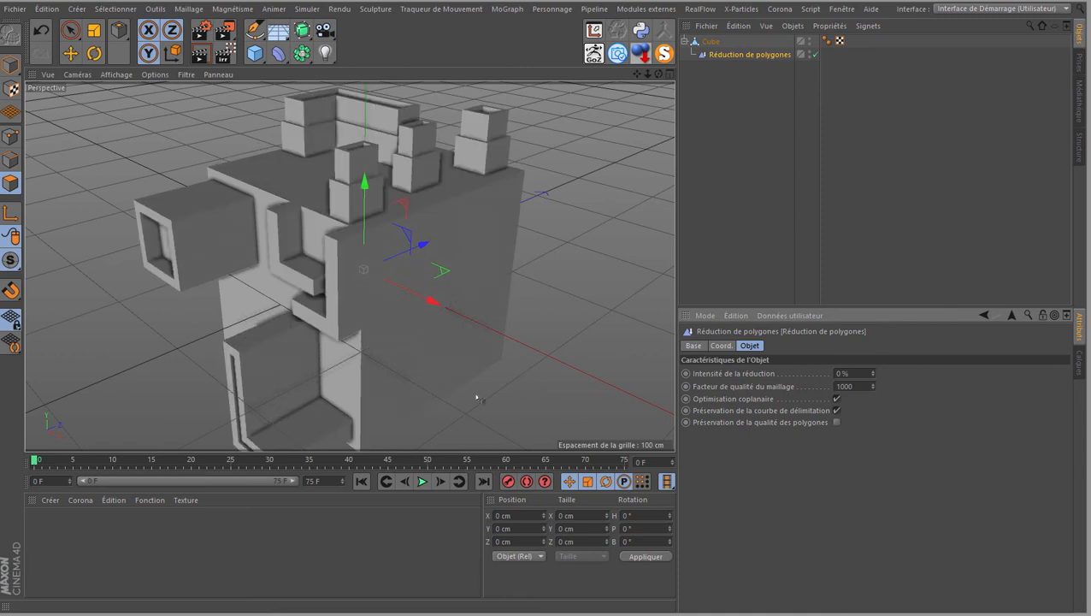
Step: Display the viewport with Gouraud shading and lines, and inspect the reduced mesh on the block's faces
{"action": "scroll", "coordinate": [272, 342], "scroll_direction": "up", "scroll_amount": 3}
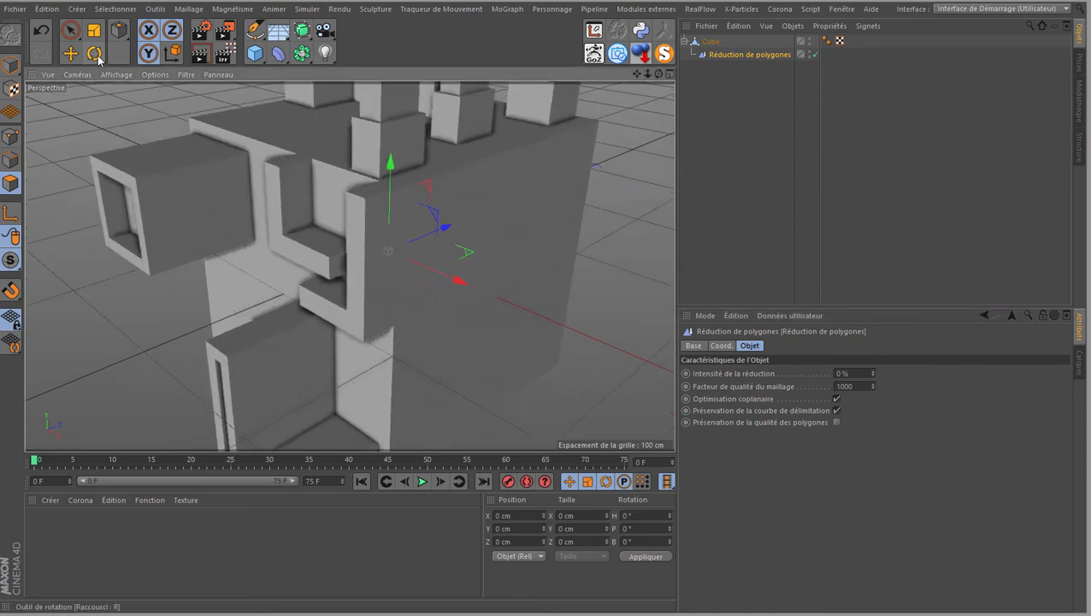
{"action": "left_click", "coordinate": [155, 74]}
{"action": "mouse_move", "coordinate": [116, 74]}
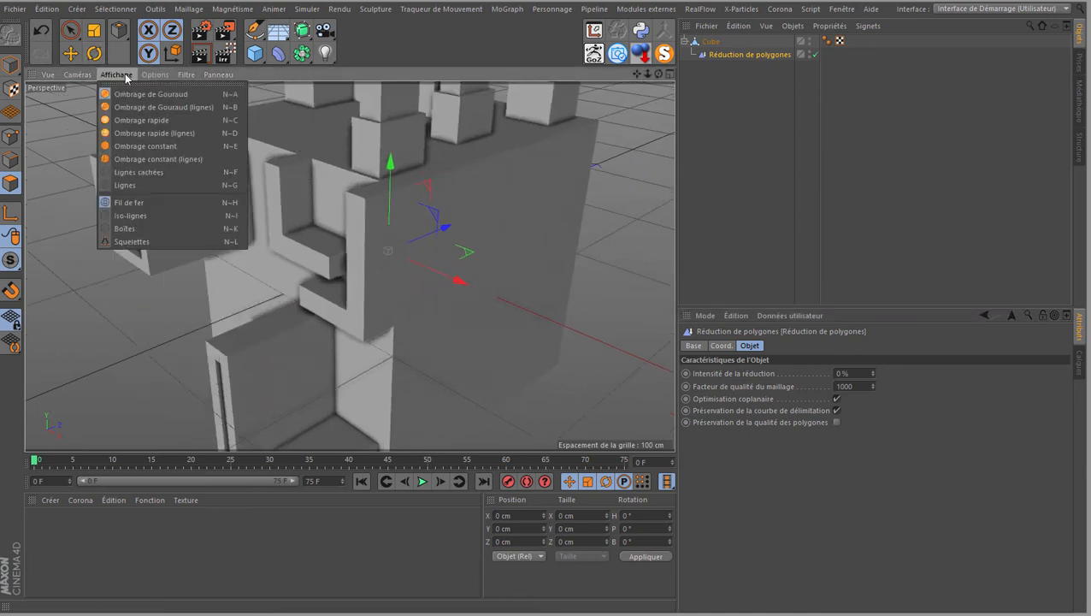
{"action": "left_click", "coordinate": [128, 109]}
{"action": "scroll", "coordinate": [460, 162], "scroll_direction": "up", "scroll_amount": 2}
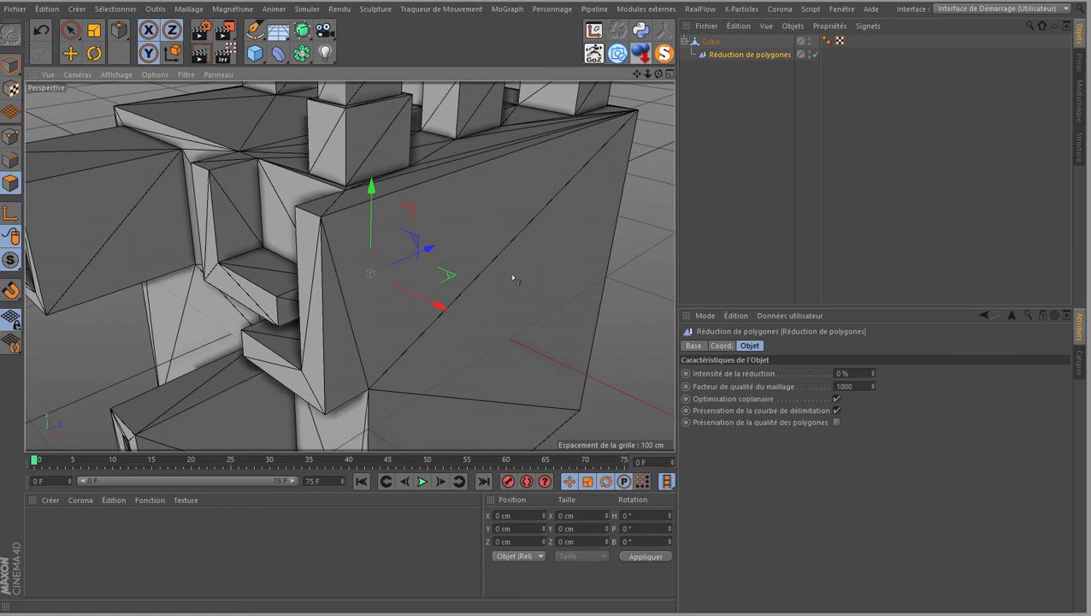
{"action": "left_click_drag", "start_coordinate": [639, 75], "coordinate": [479, 286]}
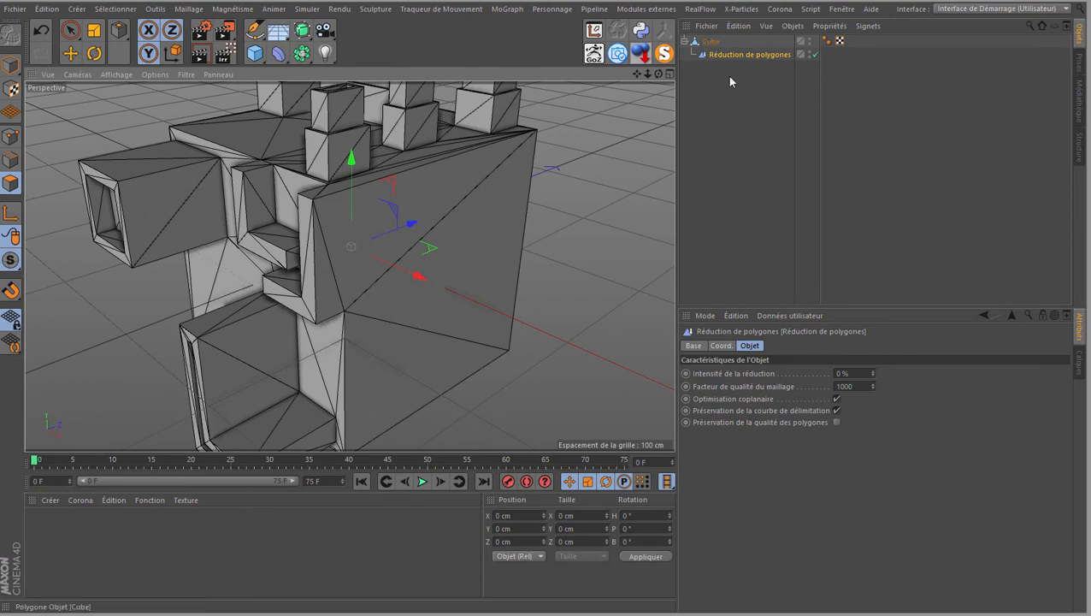
Step: Select the cube together with its Polygon Reduction deformer, and connect them into one object, deleting the originals
{"action": "left_click_drag", "start_coordinate": [716, 69], "coordinate": [686, 34]}
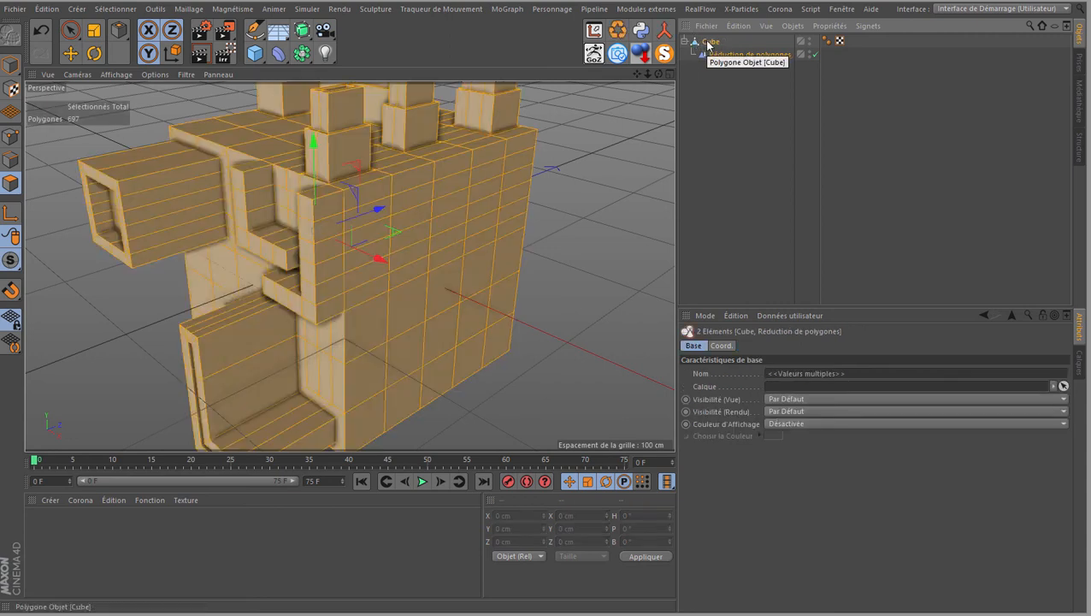
{"action": "right_click", "coordinate": [754, 59]}
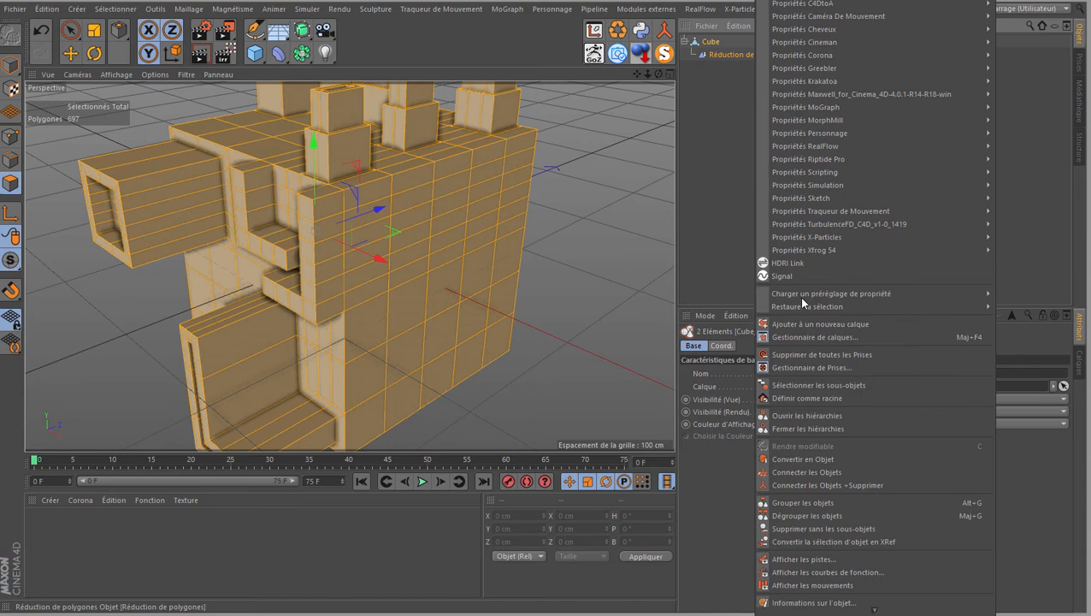
{"action": "left_click", "coordinate": [812, 484]}
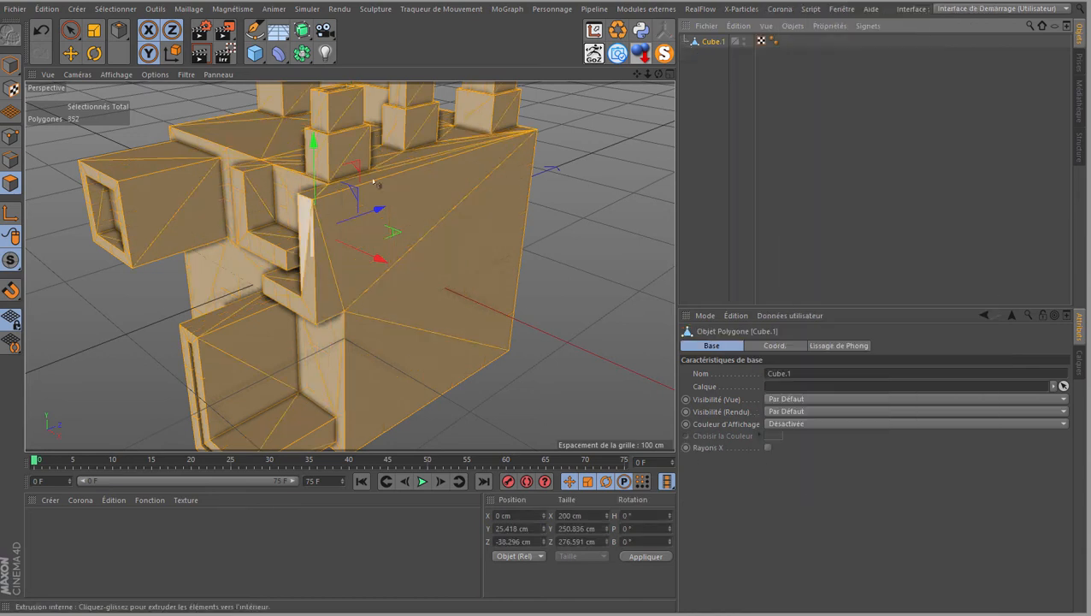
Step: Untriangulate all polygons of the connected object with n-gon creation enabled, merging each flat area into one face
{"action": "right_click", "coordinate": [589, 224]}
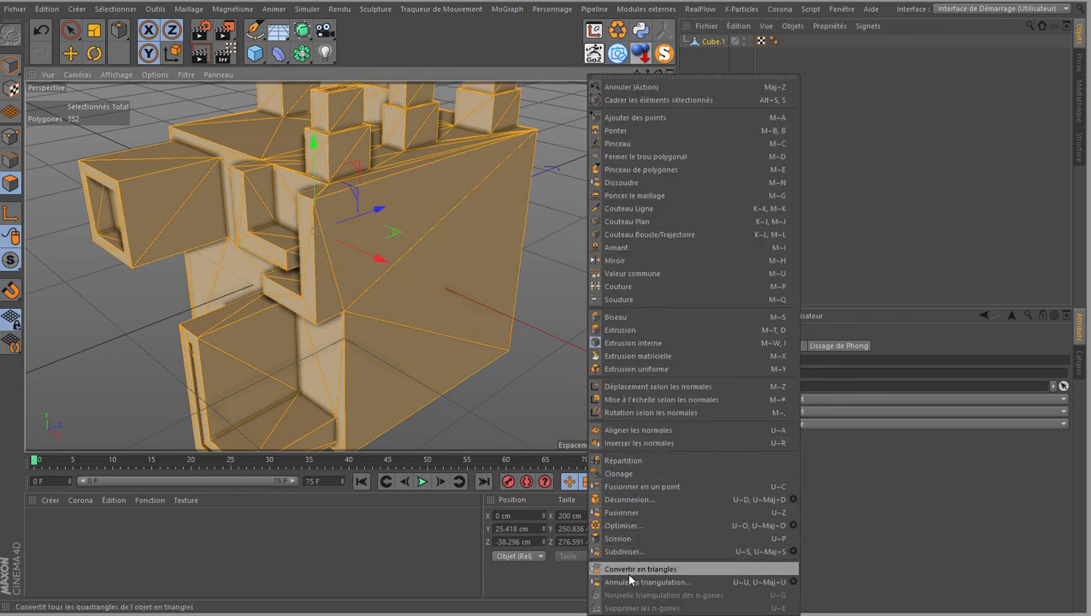
{"action": "left_click", "coordinate": [795, 583]}
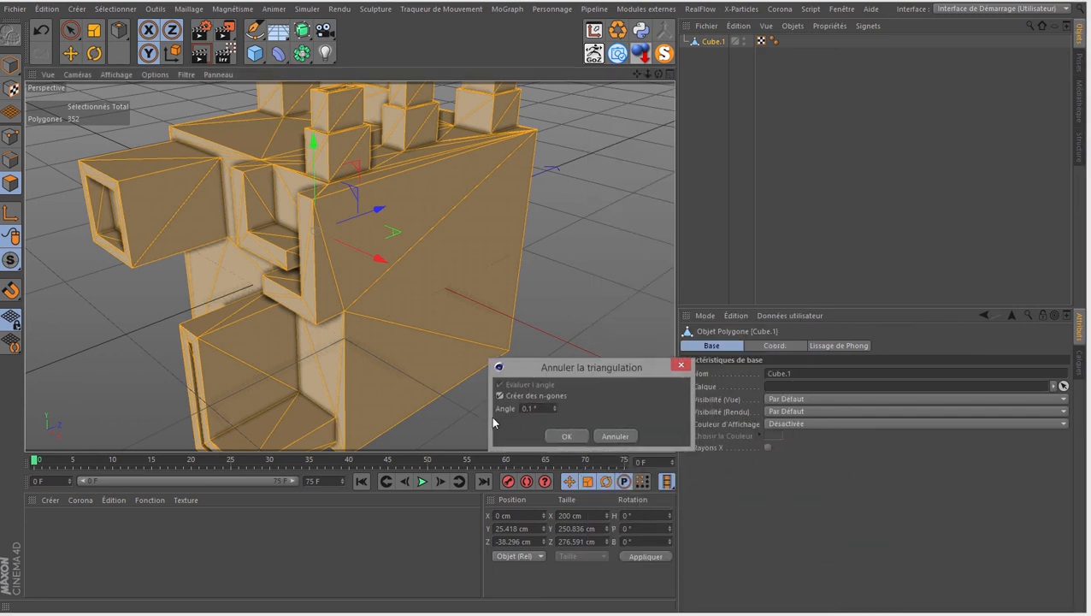
{"action": "left_click", "coordinate": [568, 436]}
{"action": "key", "text": "i"}
{"action": "left_click_drag", "start_coordinate": [254, 231], "coordinate": [377, 229], "text": "alt"}
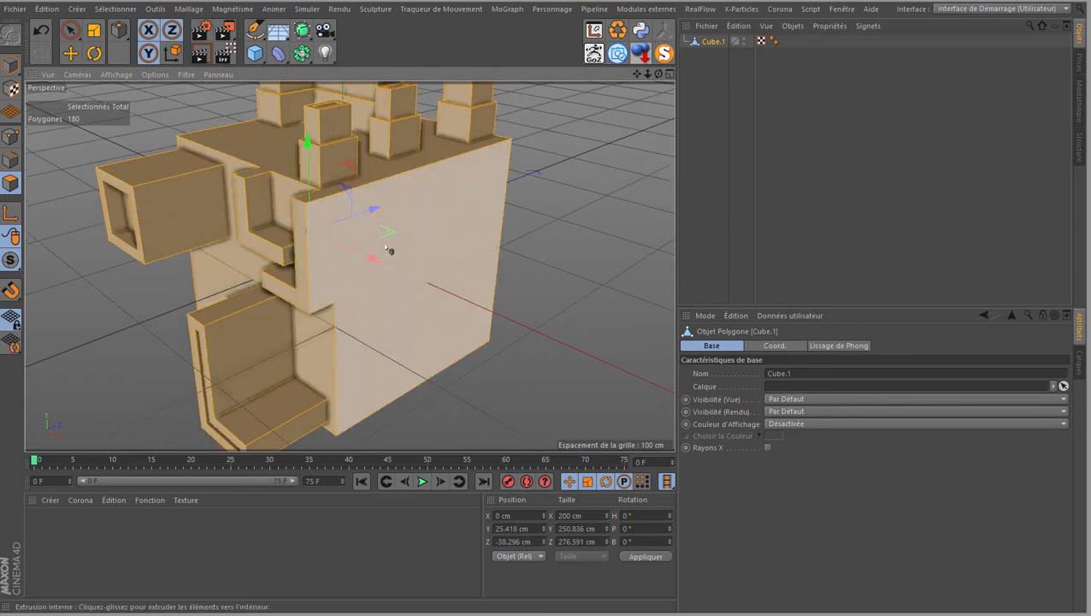
Step: Select all points of the connected object and examine the block's large flat faces and corners for leftover points
{"action": "left_click_drag", "start_coordinate": [659, 75], "coordinate": [546, 287]}
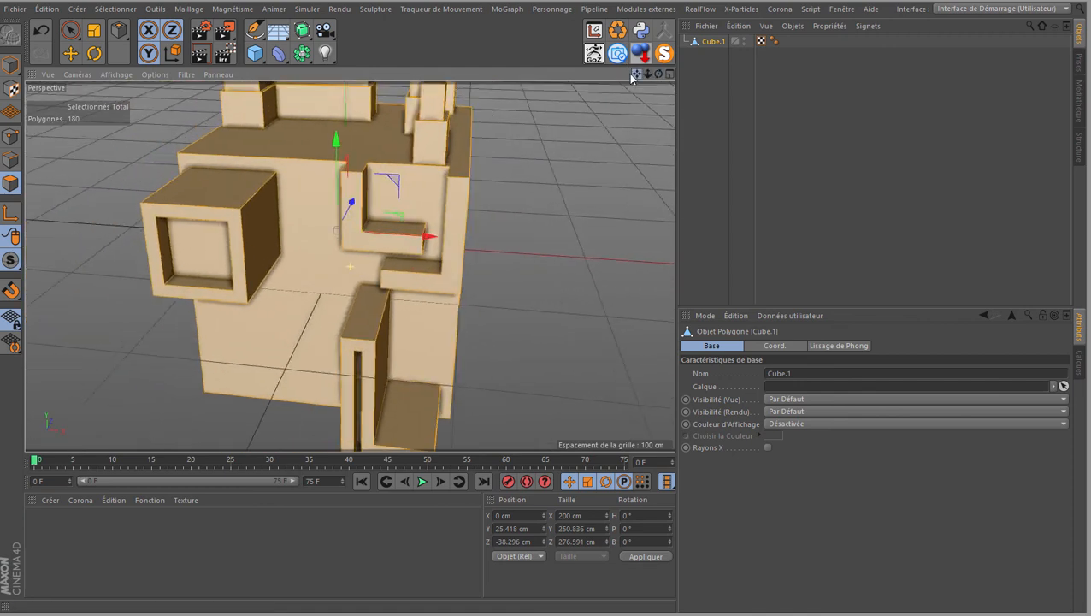
{"action": "left_click", "coordinate": [10, 140]}
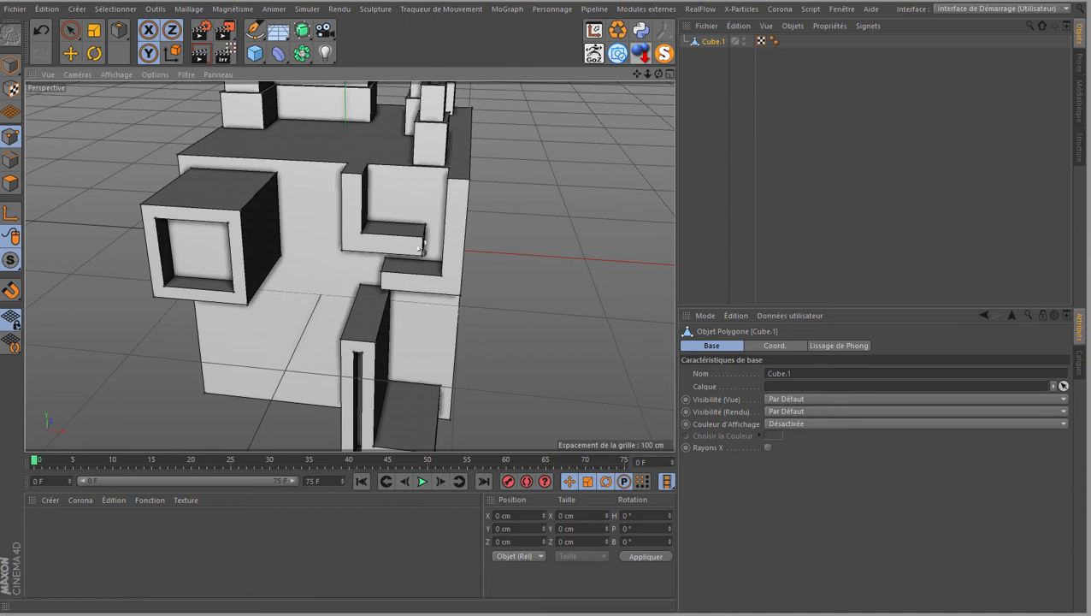
{"action": "key", "text": "ctrl+a"}
{"action": "left_click_drag", "start_coordinate": [659, 75], "coordinate": [547, 290]}
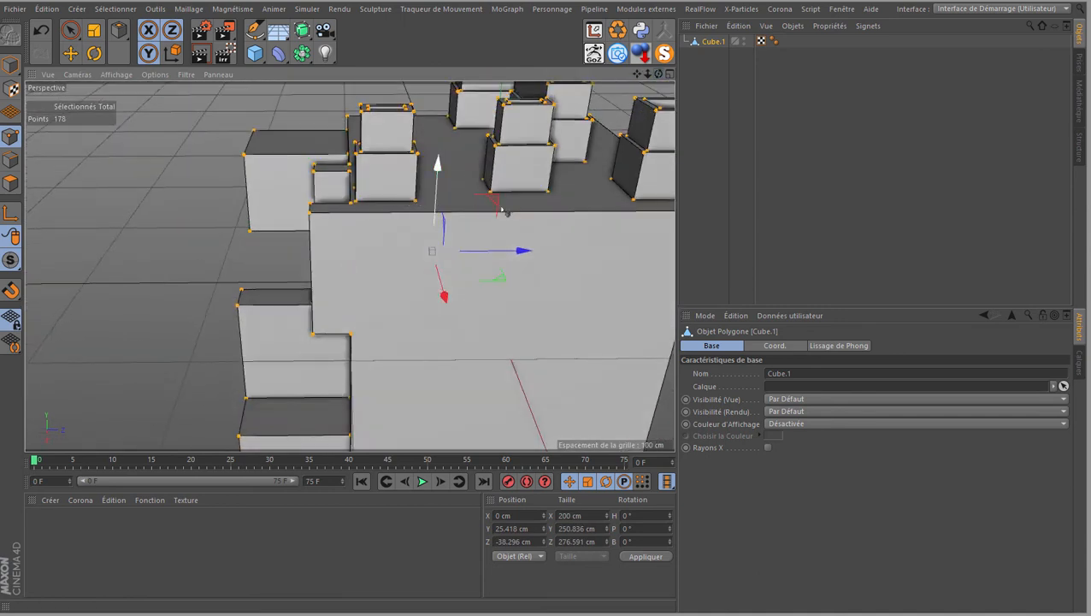
{"action": "left_click_drag", "start_coordinate": [638, 74], "coordinate": [124, 147]}
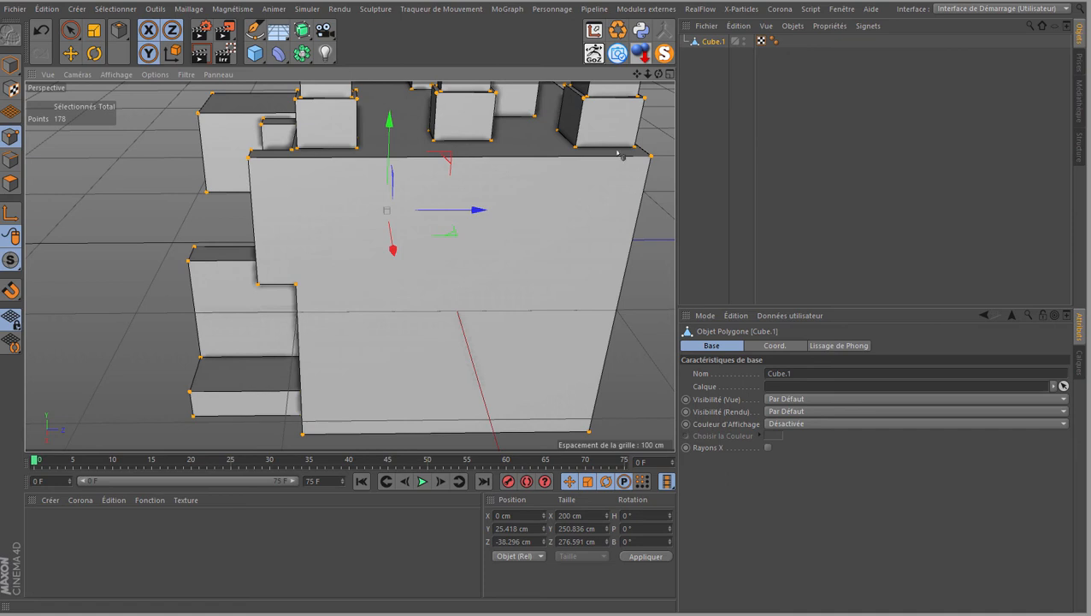
{"action": "scroll", "coordinate": [407, 190], "scroll_direction": "down", "scroll_amount": 2}
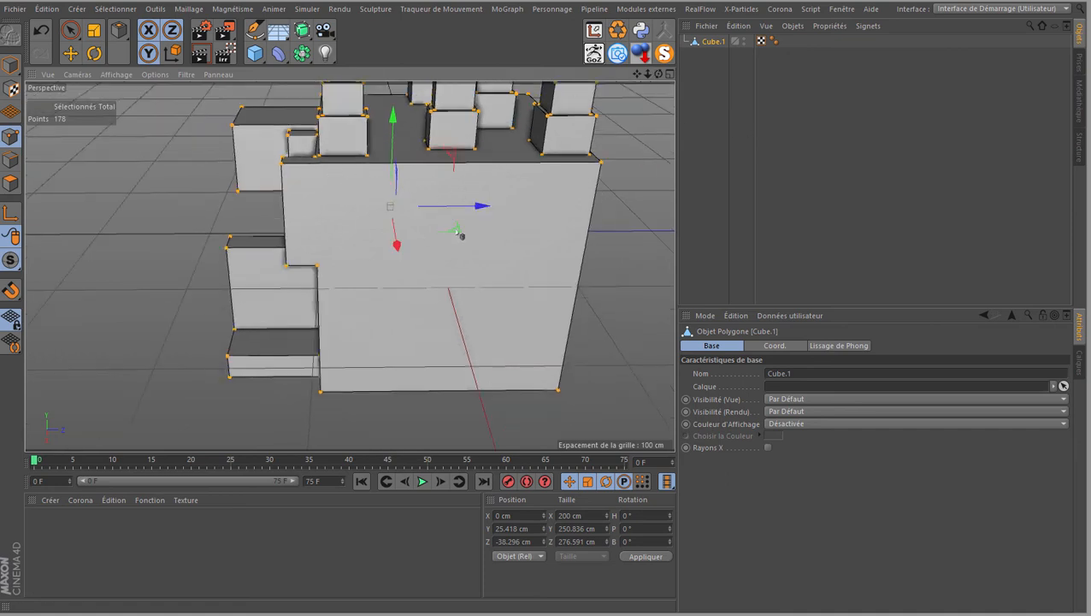
{"action": "scroll", "coordinate": [416, 265], "scroll_direction": "down", "scroll_amount": 1}
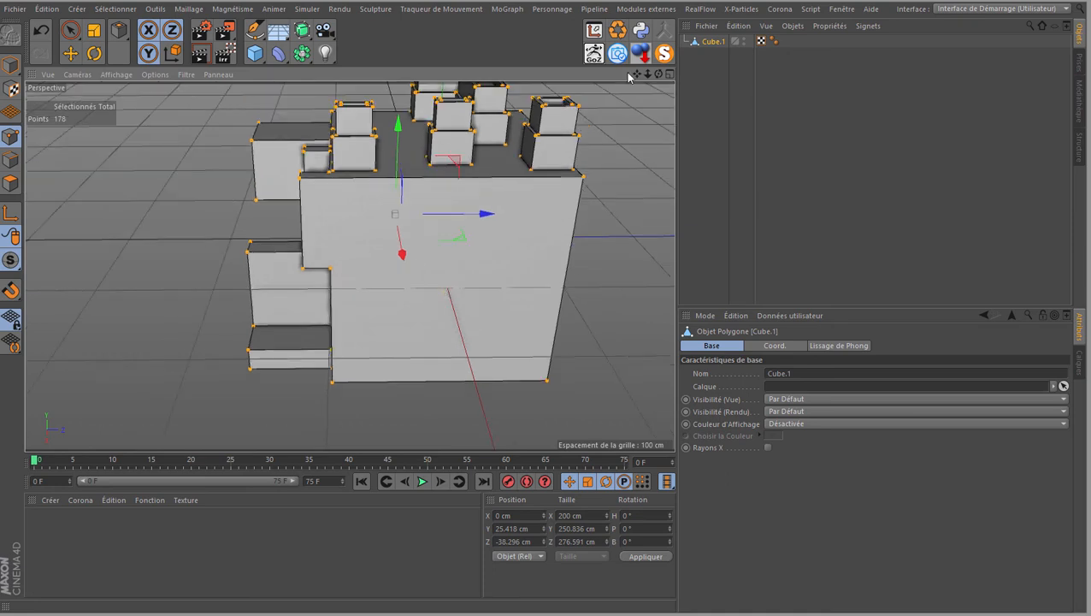
{"action": "left_click_drag", "start_coordinate": [638, 76], "coordinate": [711, 90]}
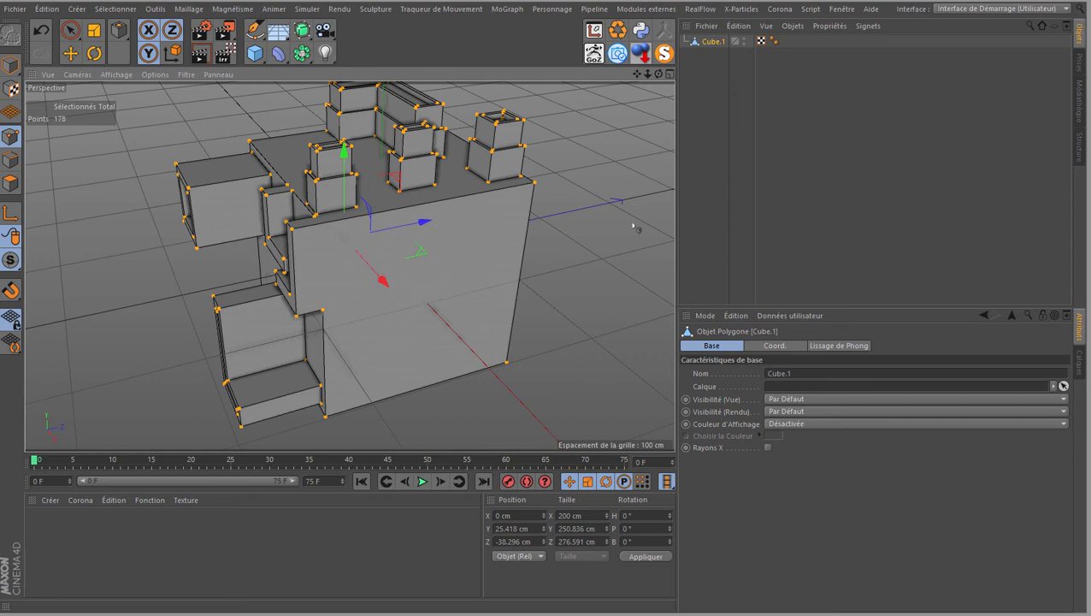
Step: Undo the point selection, untriangulation, object connection and polygon reduction, back to the cube with its full loop-cut mesh
{"action": "key", "text": "ctrl+z"}
{"action": "key", "text": "ctrl+z"}
{"action": "key", "text": "ctrl+z"}
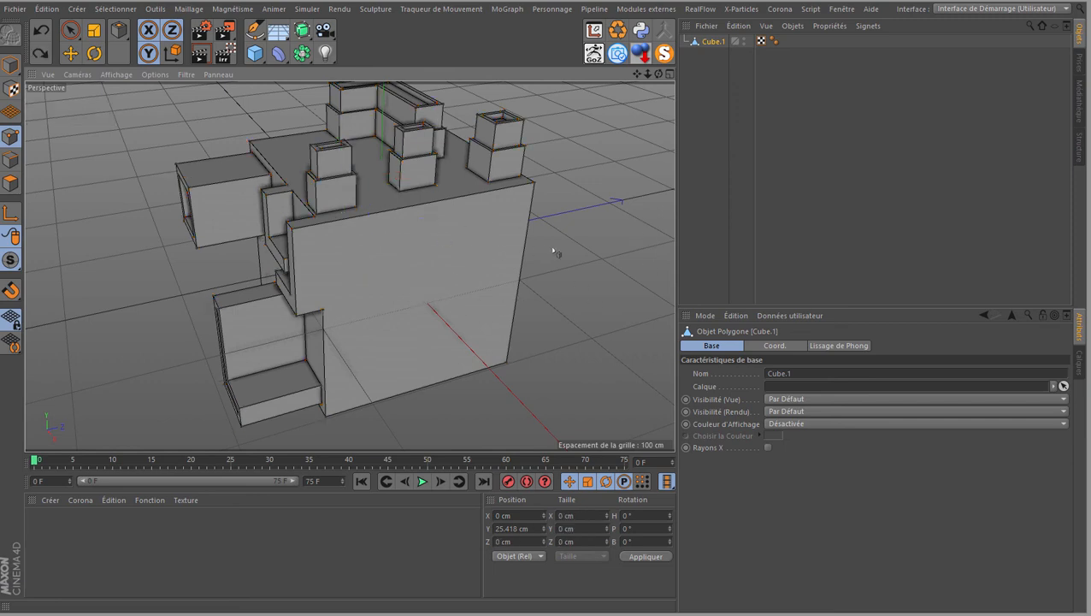
{"action": "key", "text": "ctrl+z"}
{"action": "key", "text": "ctrl+z"}
{"action": "key", "text": "ctrl+z"}
{"action": "key", "text": "ctrl+z"}
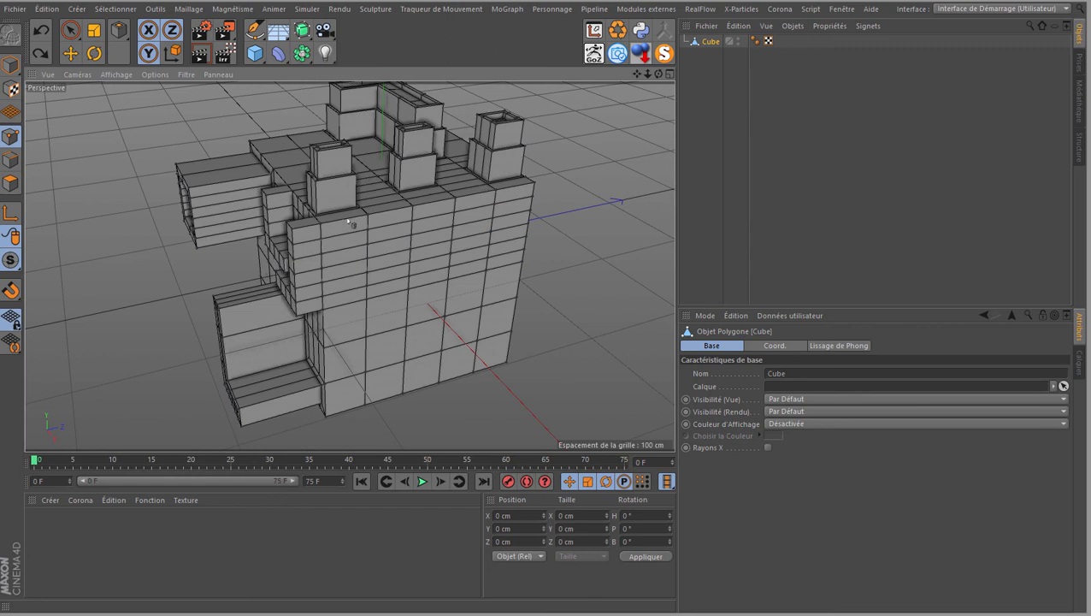
Step: Make a new Polygon Reduction deformer a child of the original cube and set its reduction strength to 0%
{"action": "middle_click_drag", "start_coordinate": [546, 269], "coordinate": [544, 287], "text": "alt"}
{"action": "left_click", "coordinate": [716, 44]}
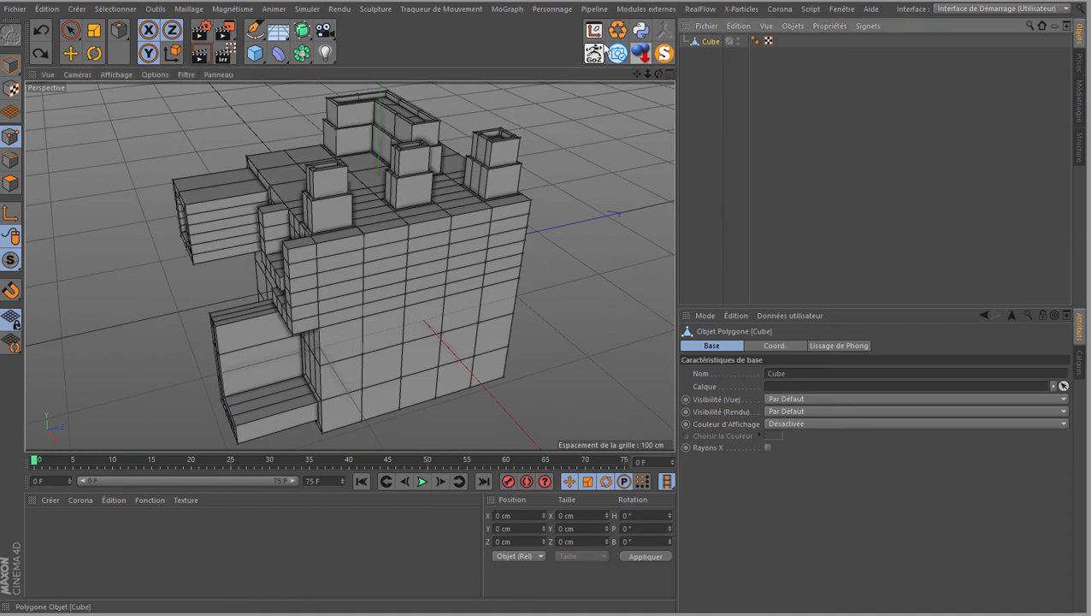
{"action": "left_click", "coordinate": [279, 53]}
{"action": "left_click", "coordinate": [698, 212]}
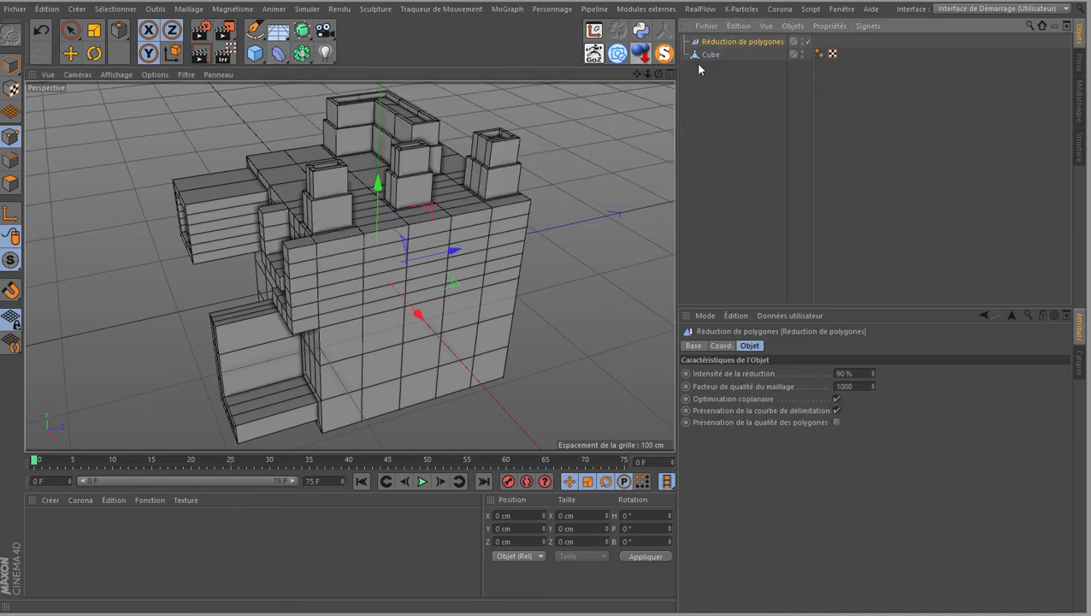
{"action": "left_click_drag", "start_coordinate": [712, 55], "coordinate": [709, 54]}
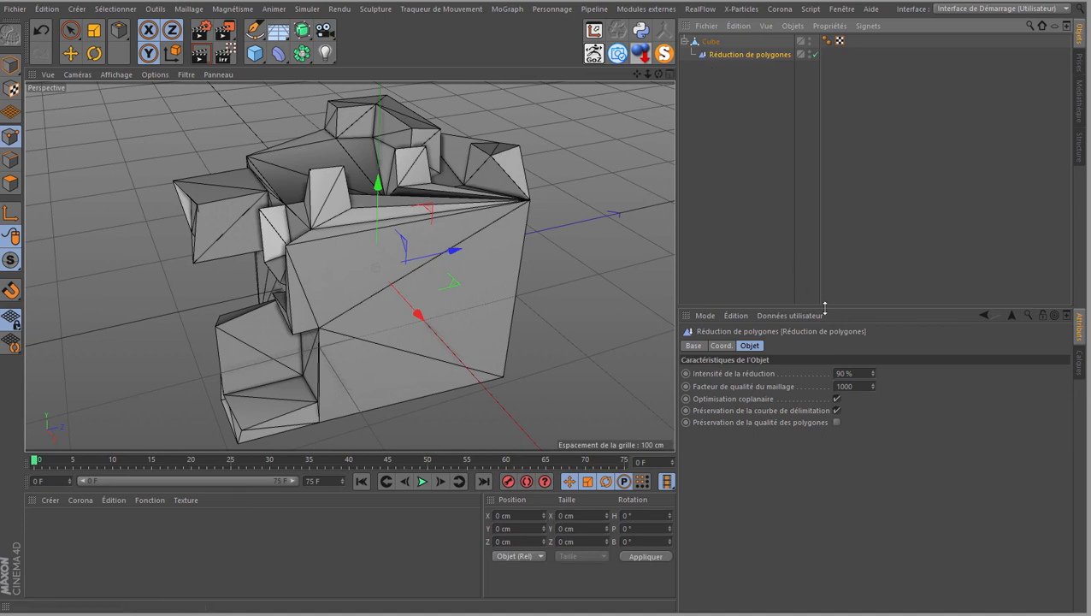
{"action": "left_click_drag", "start_coordinate": [860, 373], "coordinate": [788, 374]}
{"action": "type", "text": "0"}
{"action": "key", "text": "Return"}
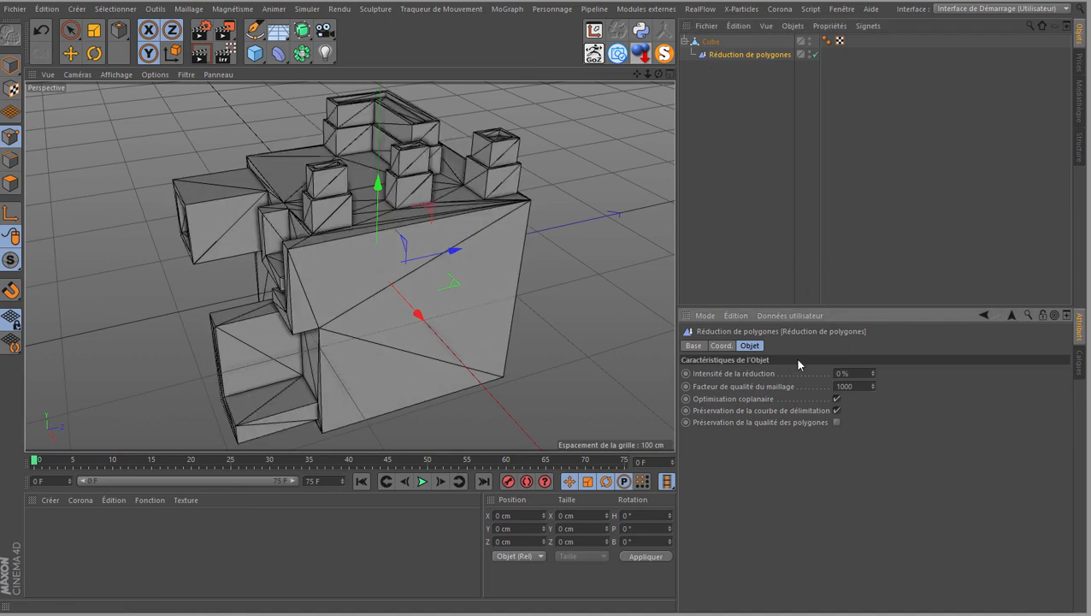
Step: Add the cube to the deformer selection and connect both into a single object, deleting the originals
{"action": "left_click", "coordinate": [708, 41], "text": "ctrl"}
{"action": "right_click", "coordinate": [725, 51]}
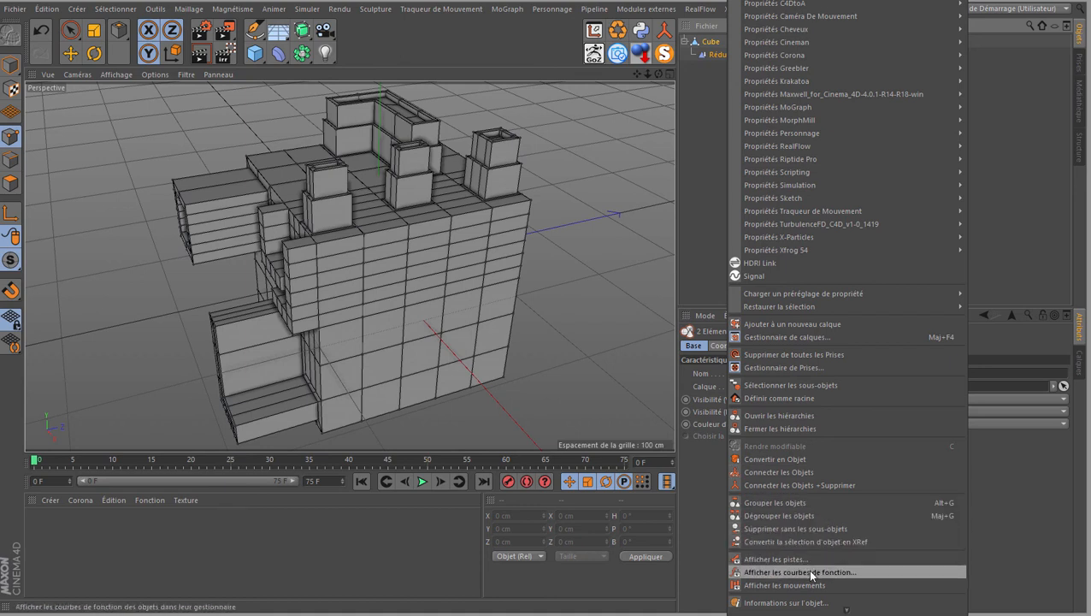
{"action": "left_click", "coordinate": [801, 486]}
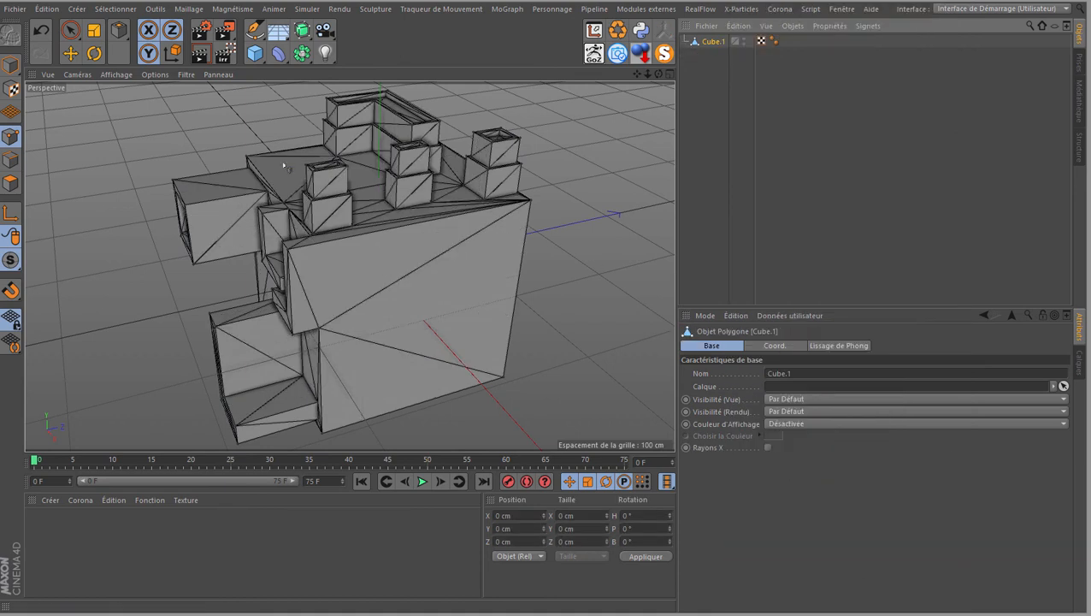
Step: Select all polygons of the newly connected object and untriangulate them to merge the triangles on each flat face
{"action": "left_click", "coordinate": [10, 183]}
{"action": "key", "text": "ctrl+a"}
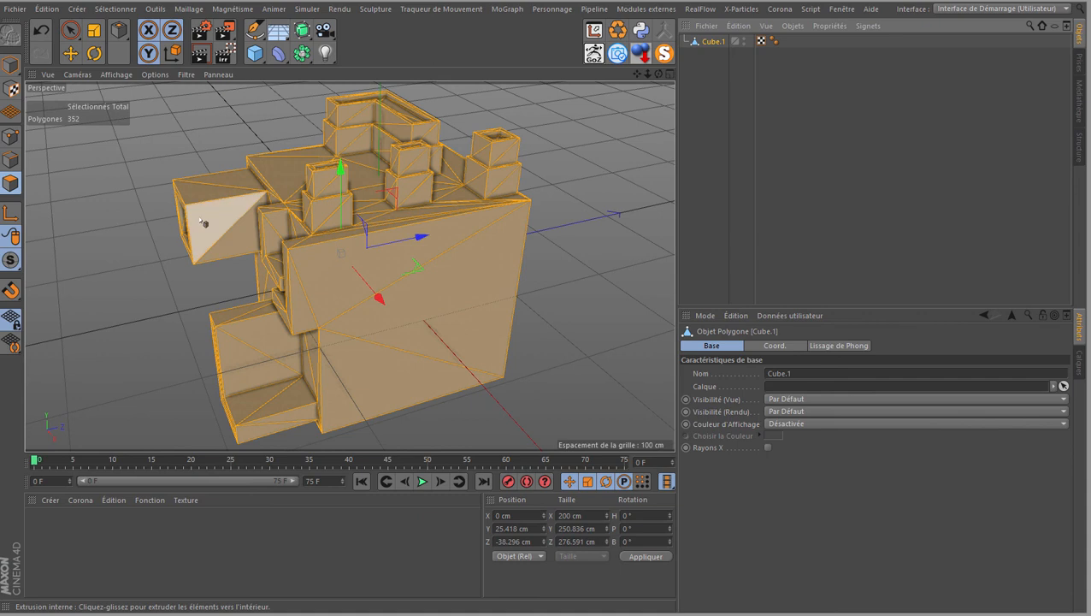
{"action": "right_click", "coordinate": [110, 177]}
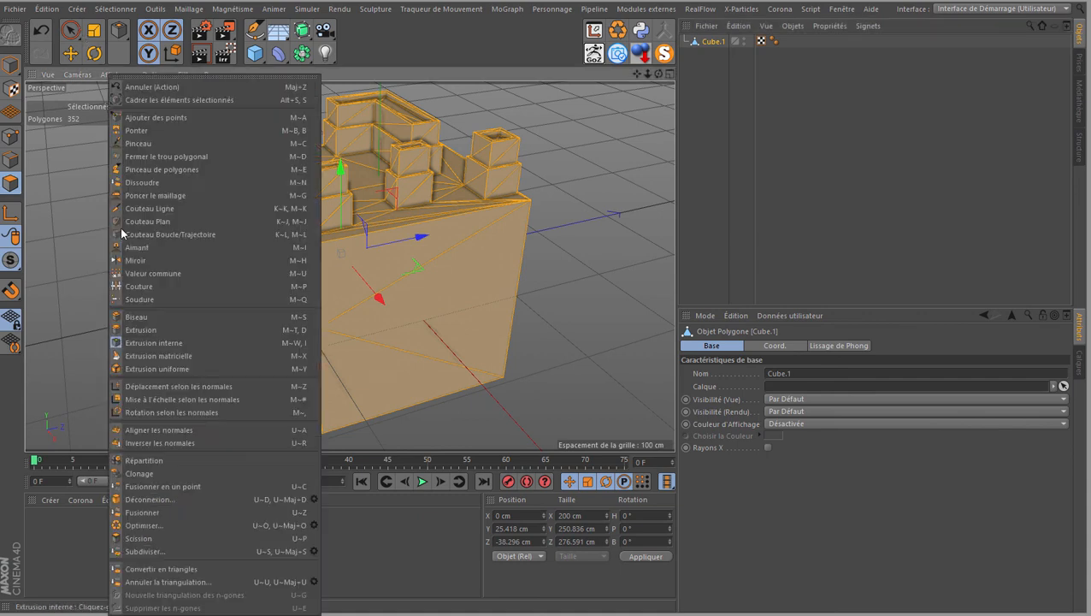
{"action": "left_click", "coordinate": [171, 582]}
{"action": "key", "text": "i"}
{"action": "mouse_move", "coordinate": [659, 74]}
{"action": "left_mouse_down"}
{"action": "mouse_move", "coordinate": [543, 288]}
{"action": "mouse_move", "coordinate": [639, 78]}
{"action": "left_mouse_up"}
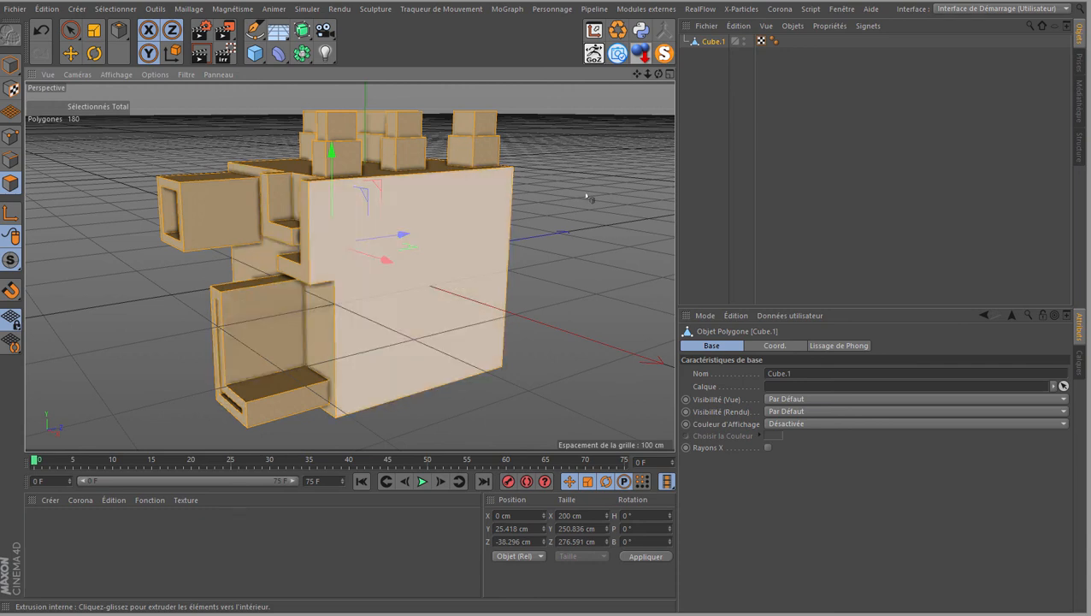
{"action": "mouse_move", "coordinate": [545, 288]}
{"action": "left_mouse_down"}
{"action": "mouse_move", "coordinate": [656, 75]}
{"action": "mouse_move", "coordinate": [544, 287]}
{"action": "left_mouse_up"}
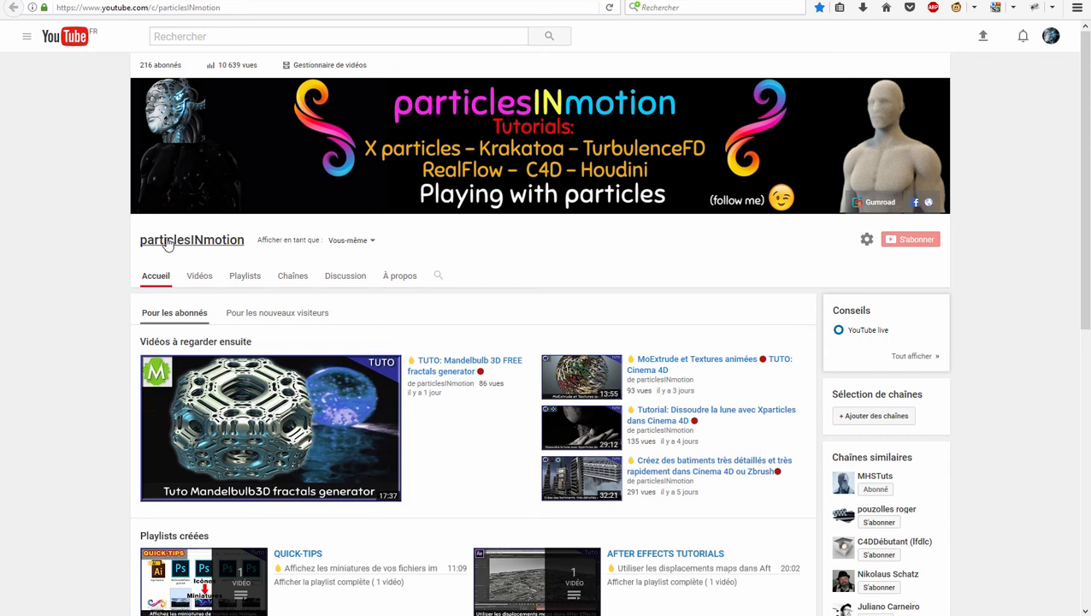
{"action": "scroll", "coordinate": [265, 356], "scroll_direction": "down", "scroll_amount": 3}
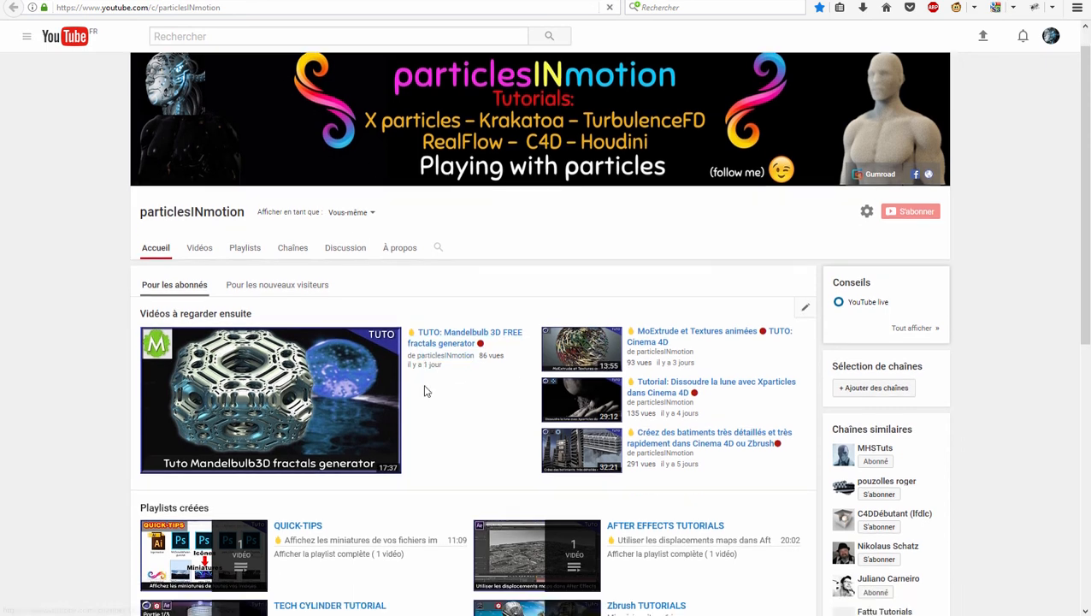
{"action": "scroll", "coordinate": [247, 265], "scroll_direction": "up", "scroll_amount": 2}
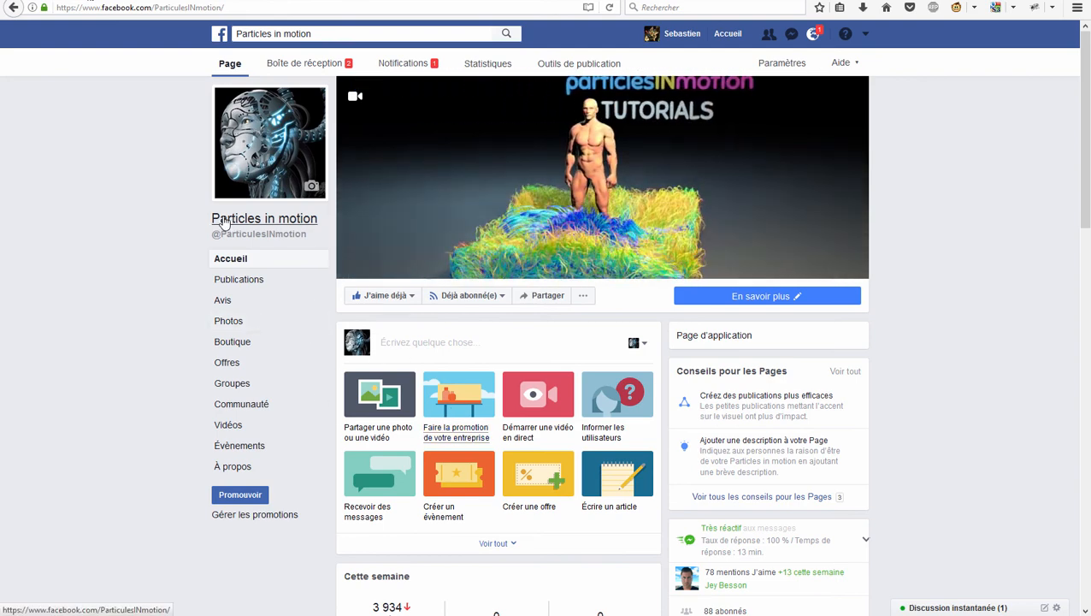
{"action": "scroll", "coordinate": [377, 271], "scroll_direction": "down", "scroll_amount": 3}
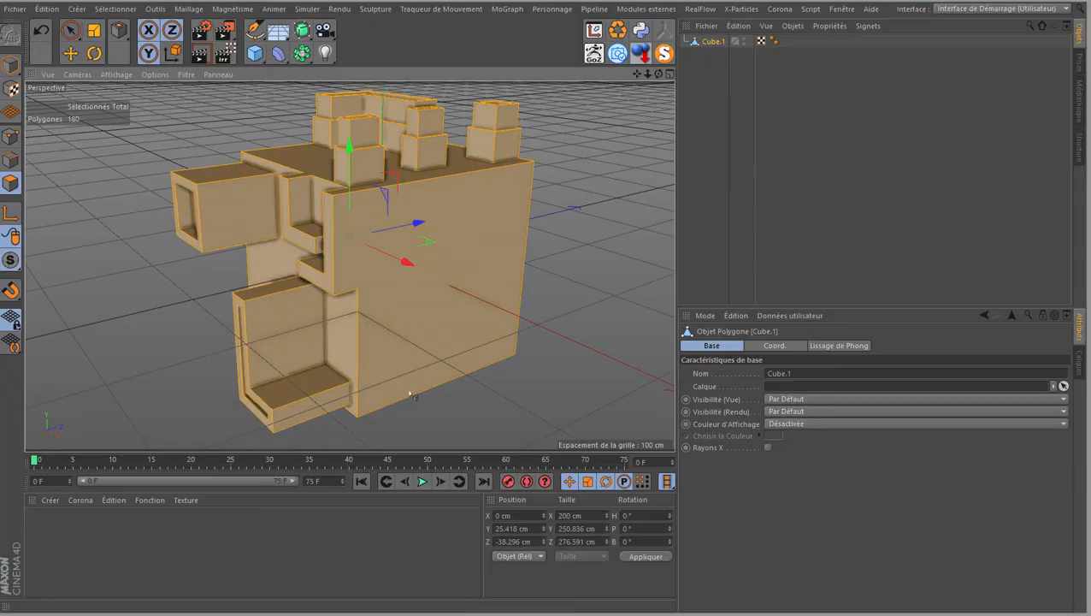
{"action": "key", "text": "i"}
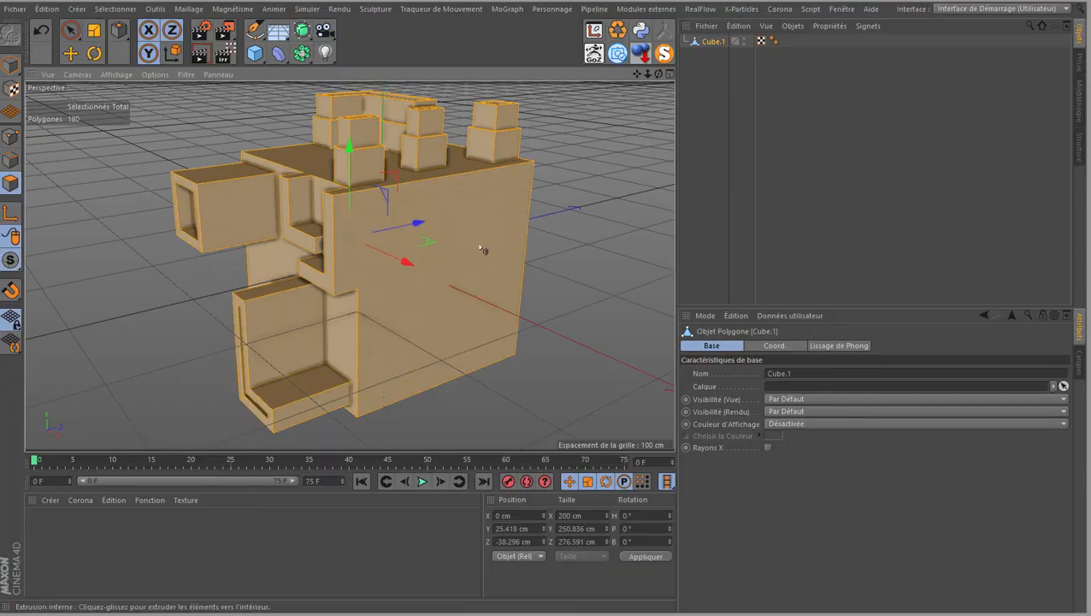